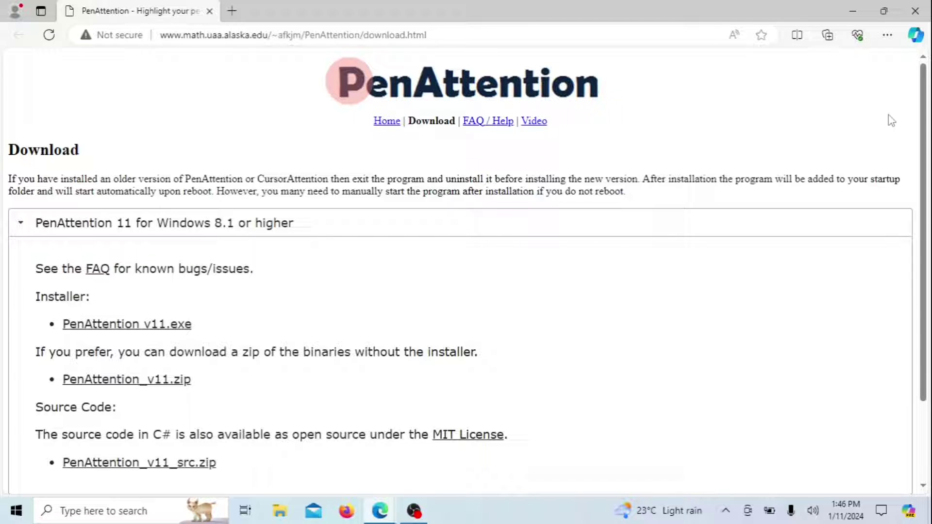
- Download the PenAttention v11.exe installer in Edge and run it past the SmartScreen warning
scroll(185, 272, "down", 1)
left_click(185, 270)
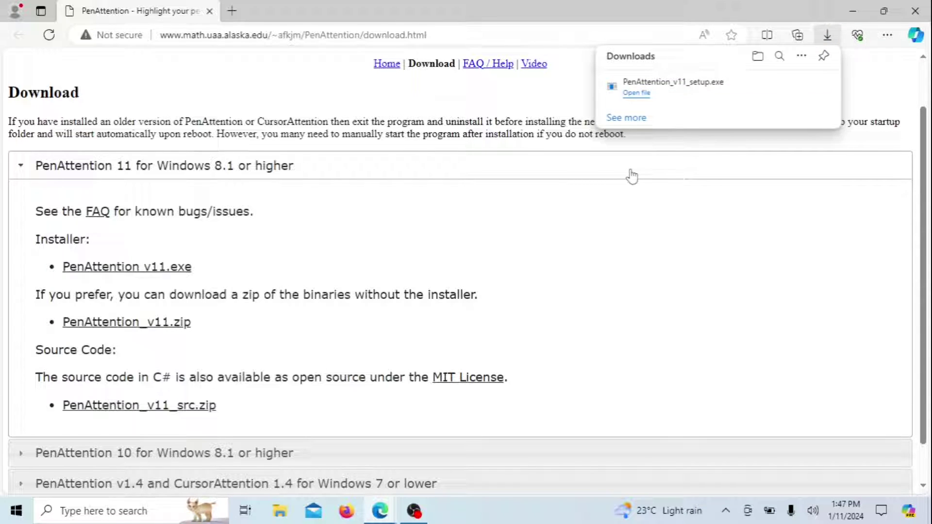
mouse_move(699, 86)
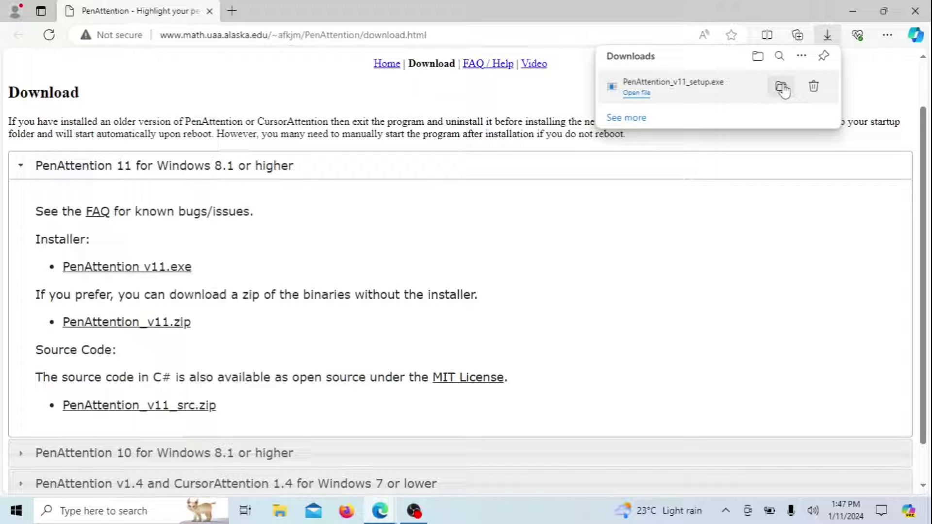
left_click(633, 95)
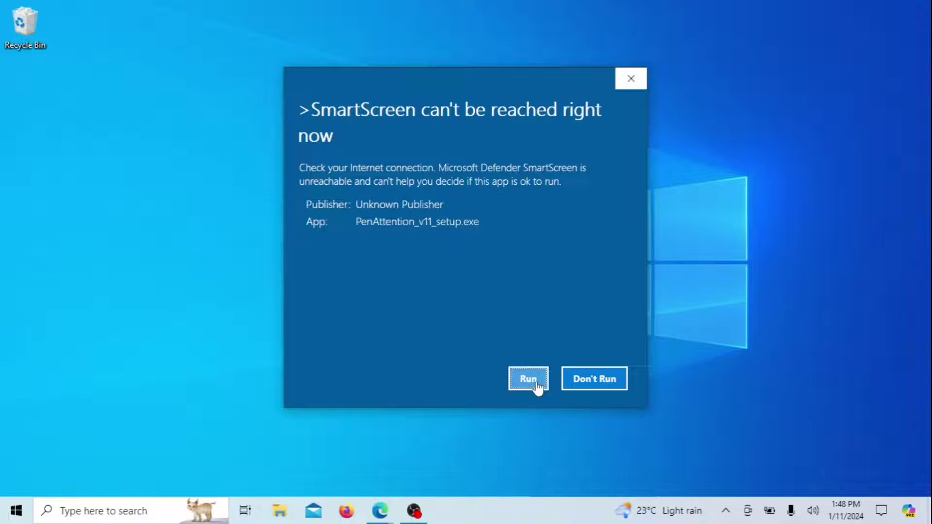
left_click(538, 384)
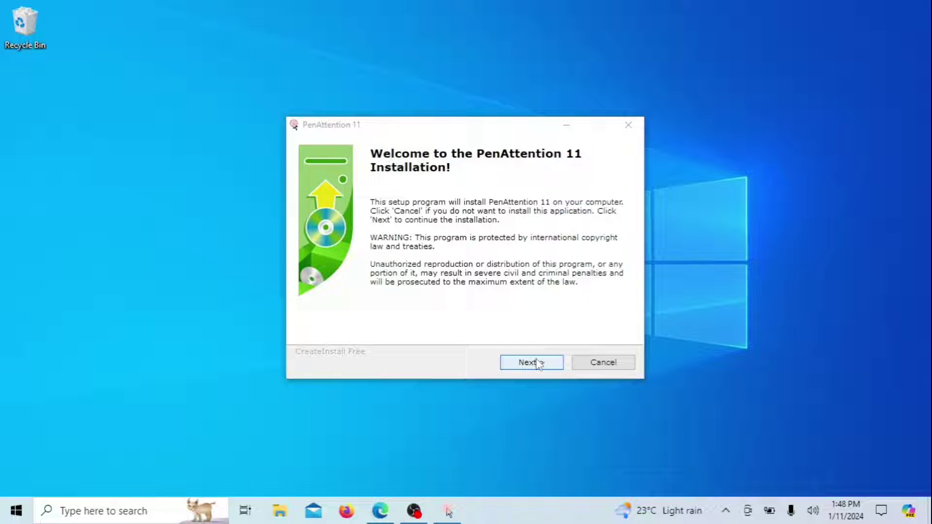
- Step through the PenAttention 11 Welcome and Installation Folder pages with defaults, then finish
left_click(532, 362)
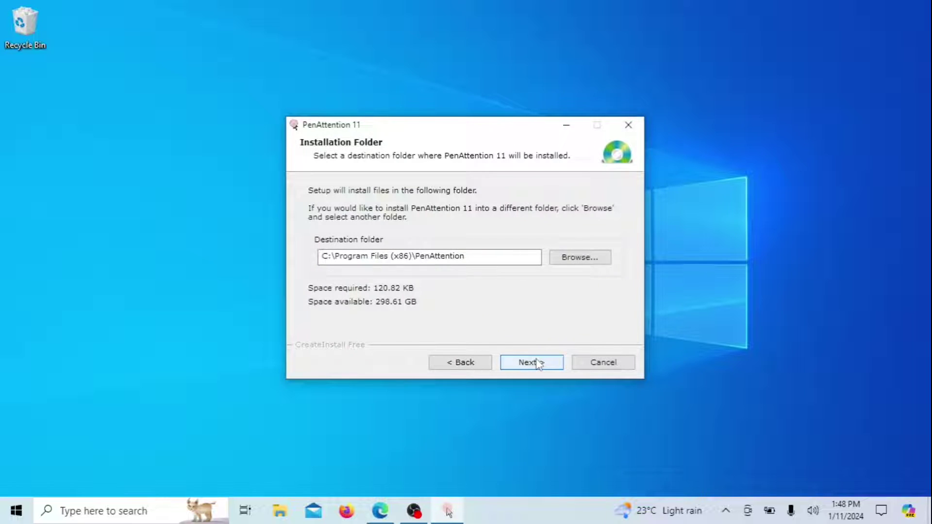
left_click(537, 364)
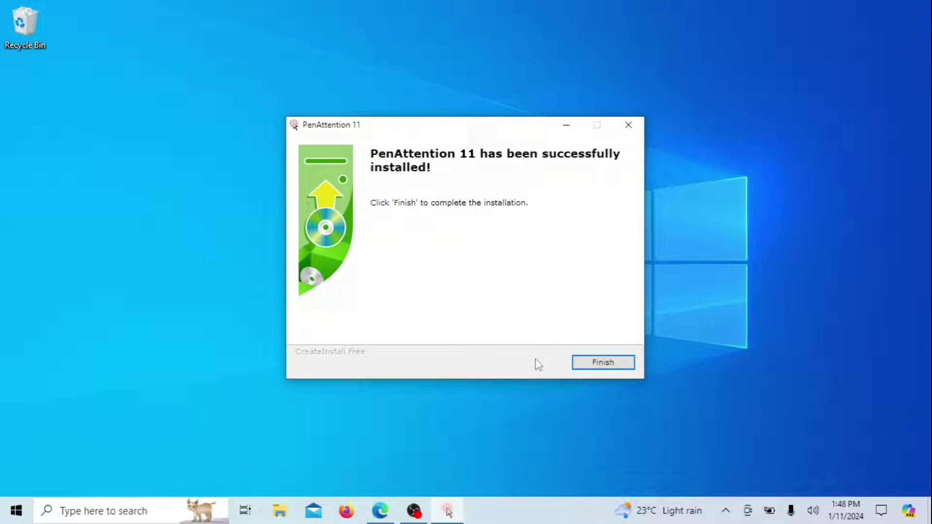
left_click(597, 364)
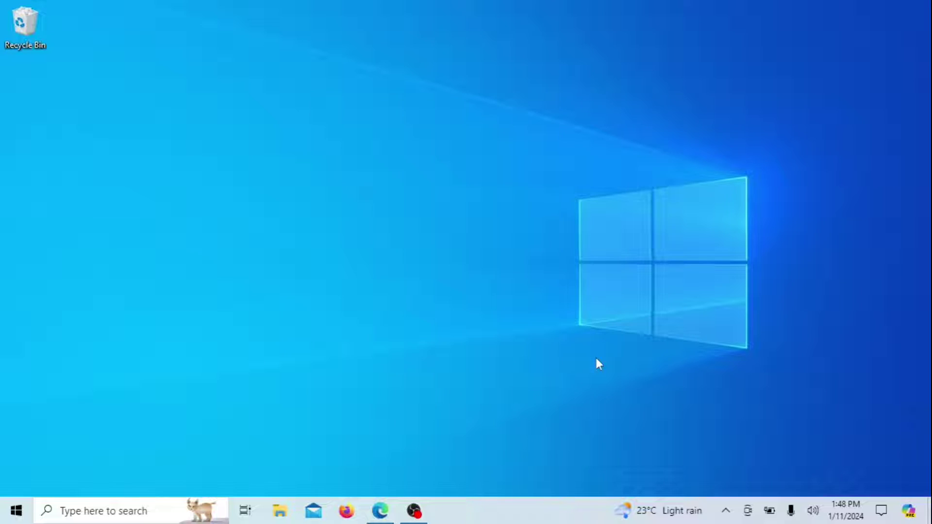
- Search Windows for 'pen' and launch PenAttention 11 from the results
left_click(71, 516)
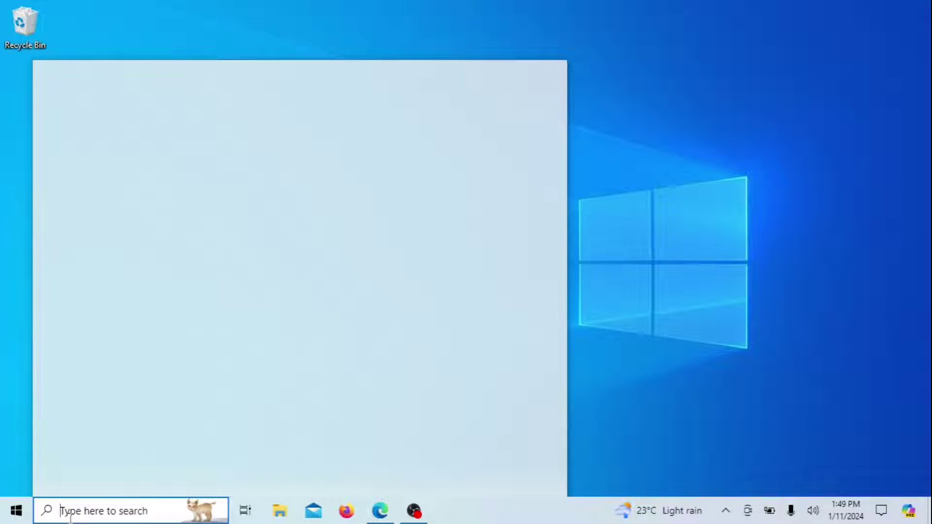
type("p")
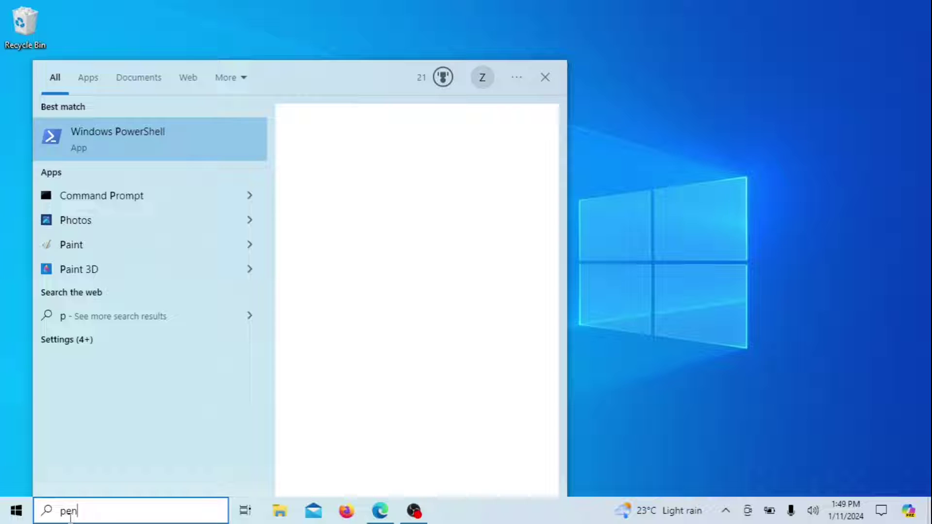
type("en")
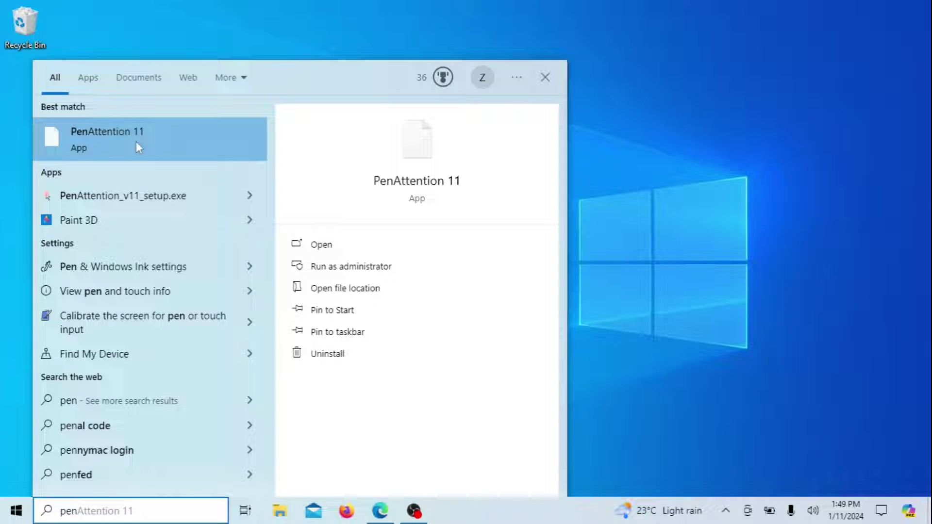
left_click(136, 142)
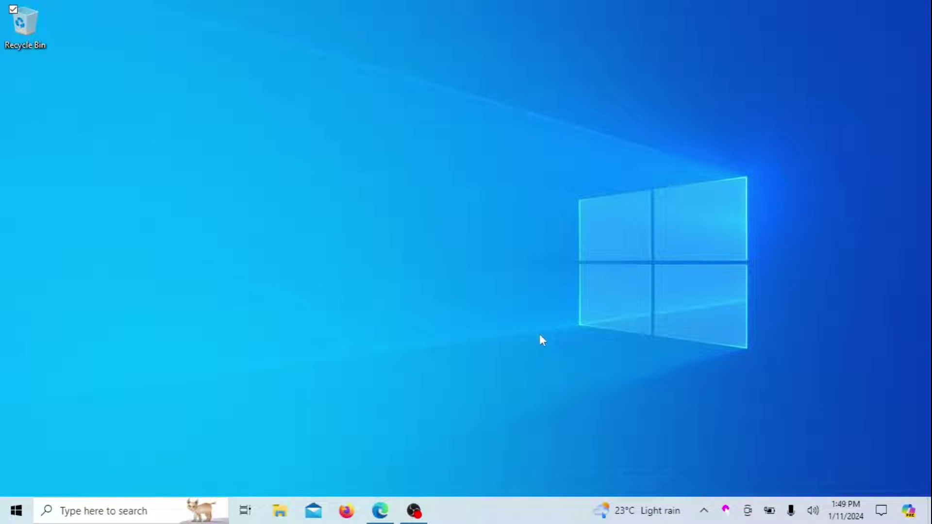
- Open PenAttention's Highlight Settings from the tray icon and enable 'Highlight mouse as well as pen'
right_click(726, 512)
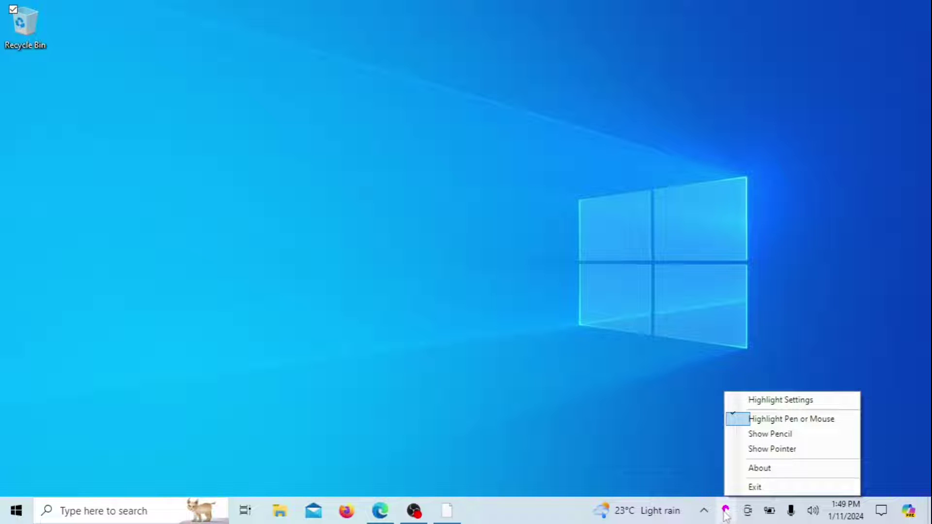
left_click(778, 401)
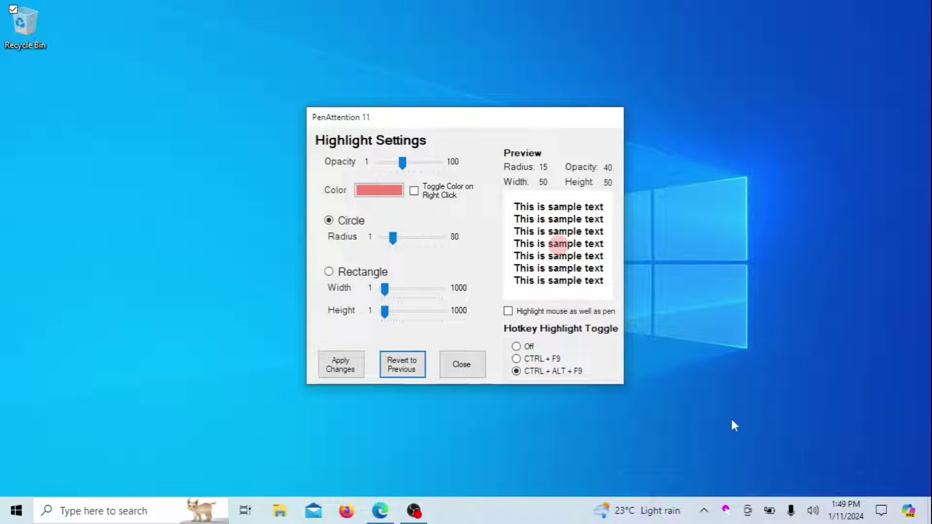
left_click(509, 312)
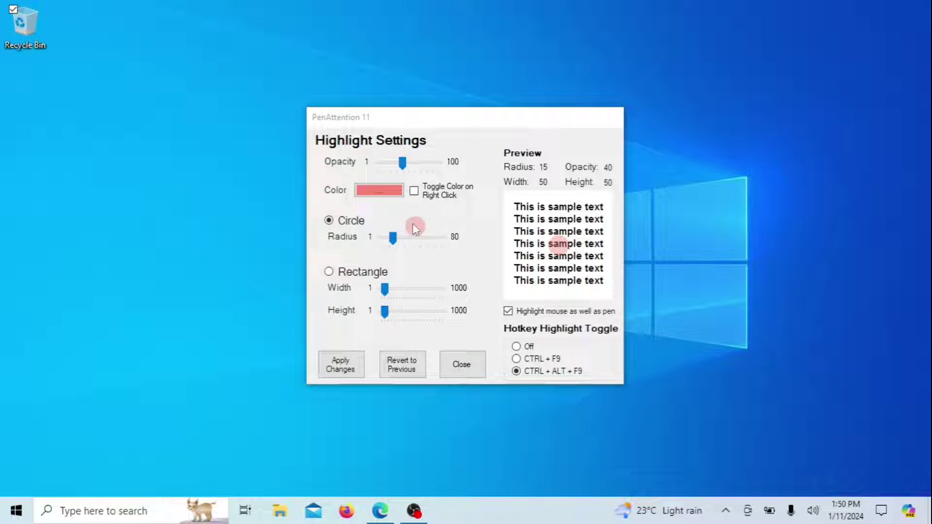
- Pick yellow from Basic colors as the highlight colour, apply it, and close settings
left_click(385, 197)
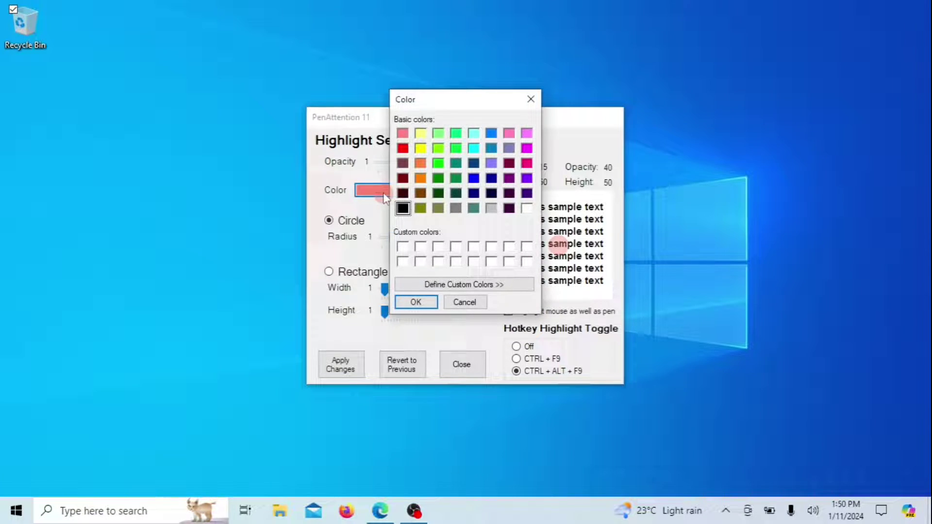
left_click(419, 148)
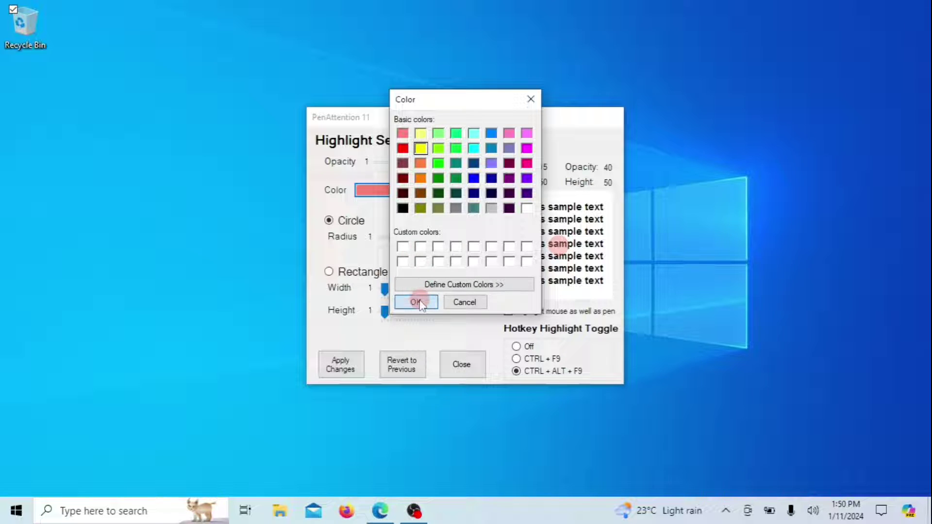
left_click(416, 302)
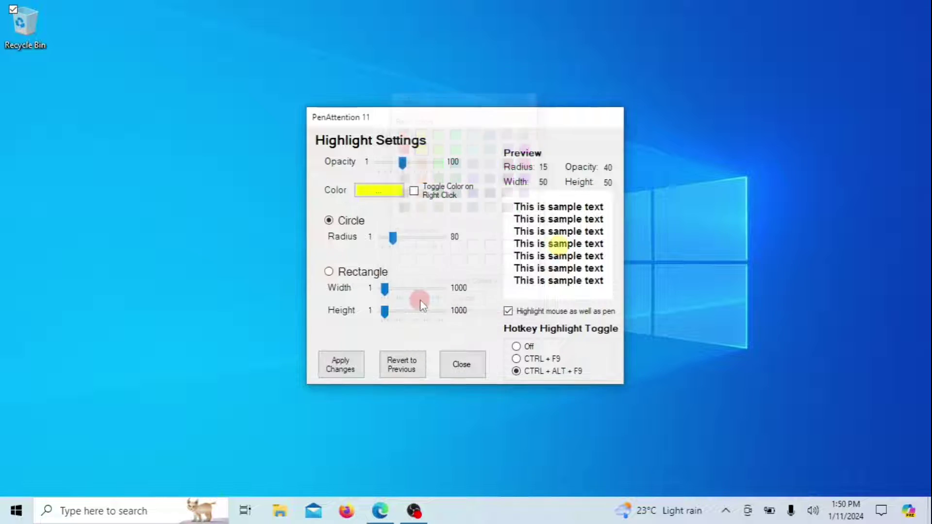
left_click(339, 376)
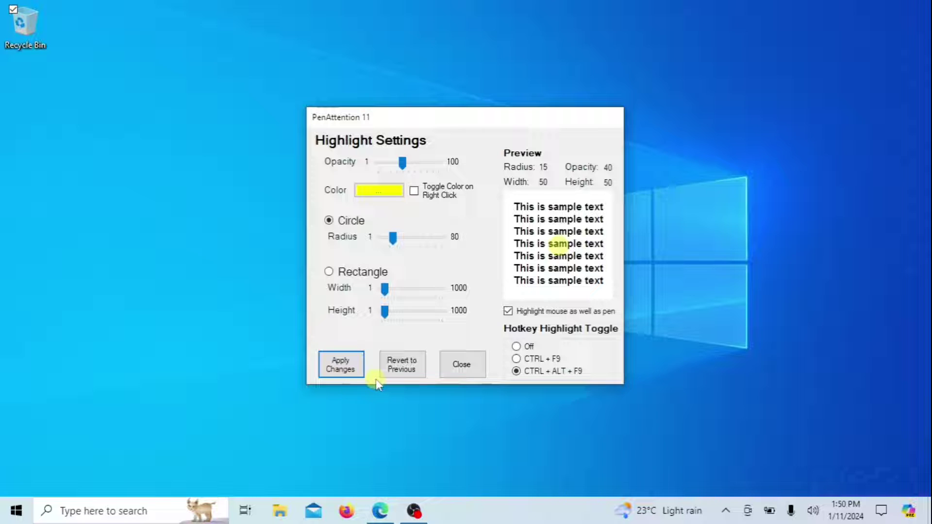
left_click(450, 372)
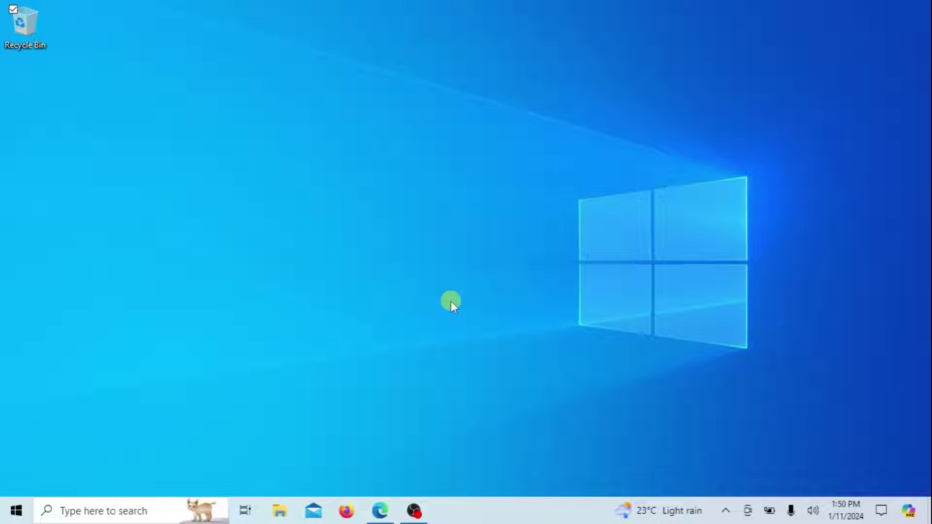
- Reopen PenAttention's Highlight Settings from the hidden tray icons
left_click(725, 511)
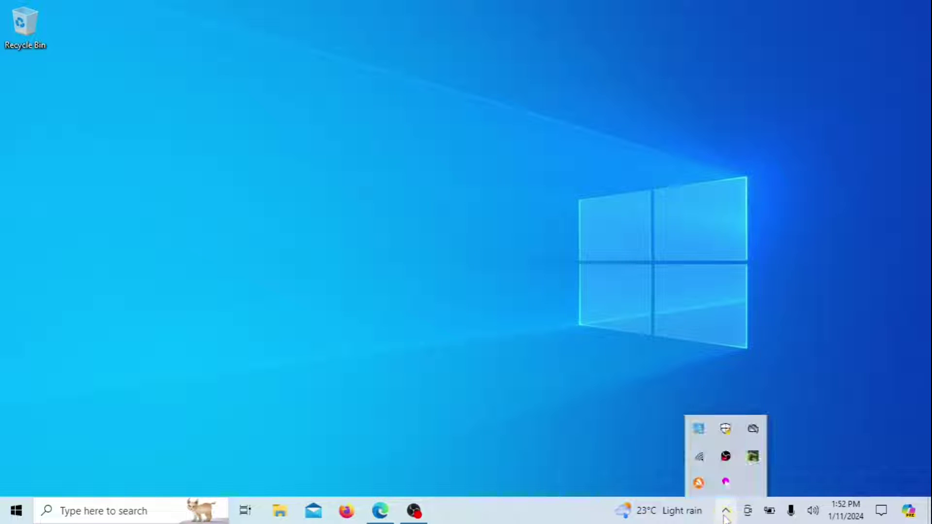
right_click(729, 482)
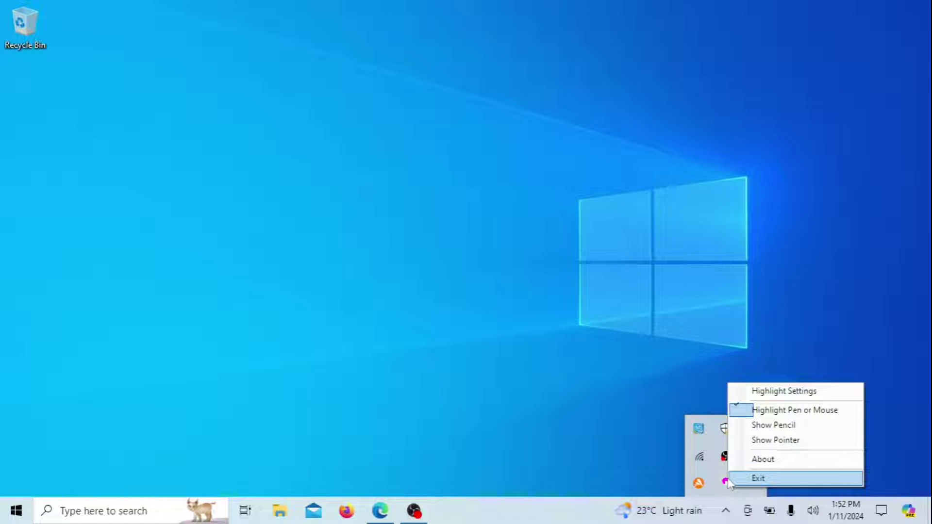
left_click(765, 391)
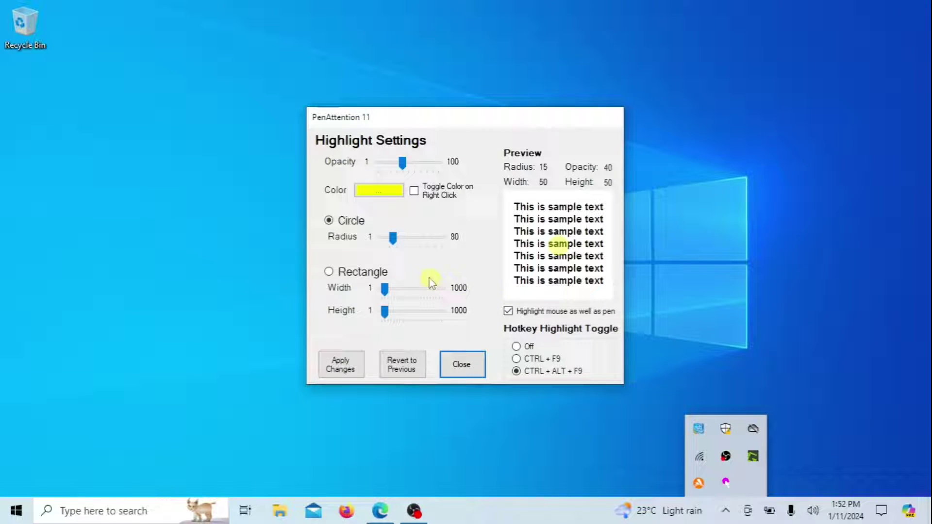
left_click(763, 265)
- Try highlight radii of 50 and 80, then settle on radius 20 and apply
left_click_drag(392, 238, 421, 243)
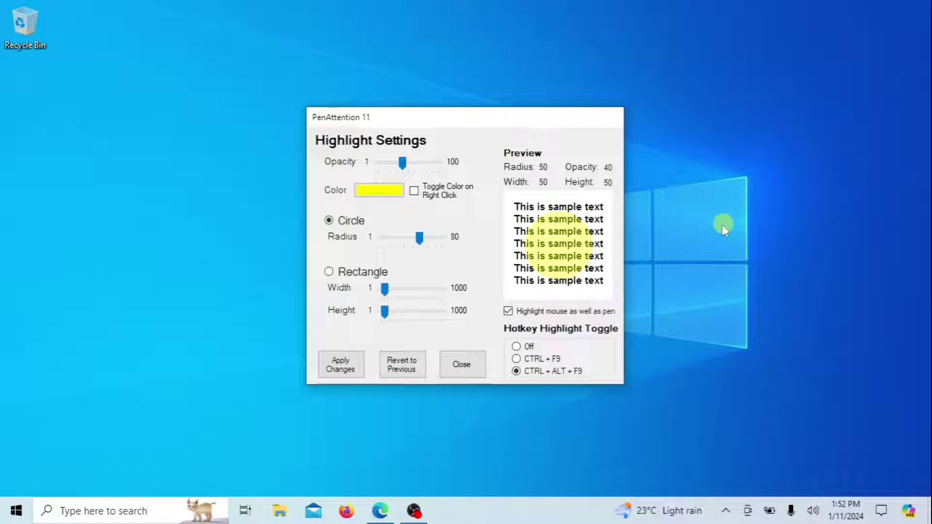
left_click(321, 373)
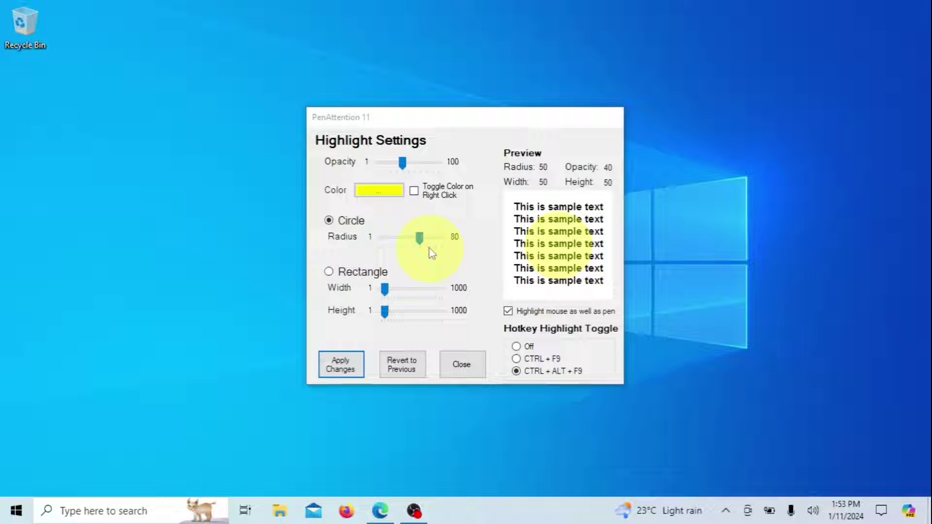
left_click_drag(420, 239, 447, 248)
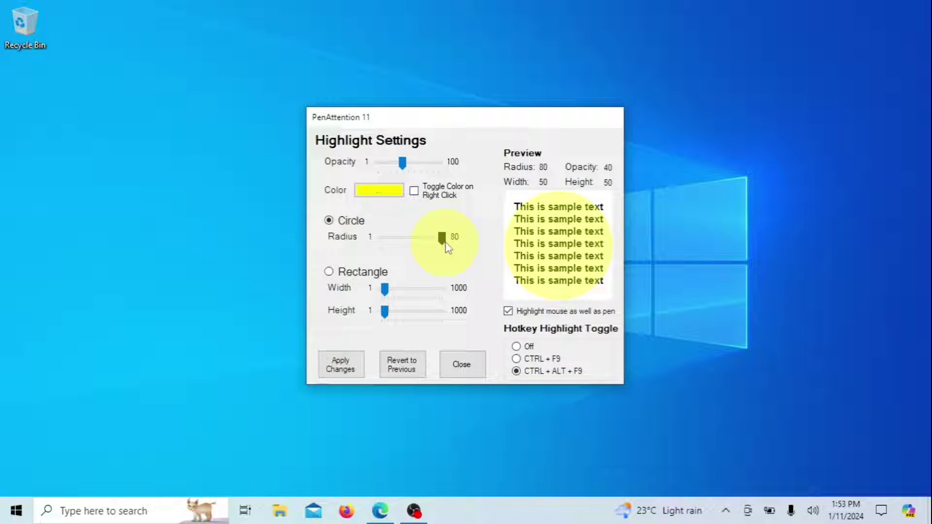
left_click(365, 365)
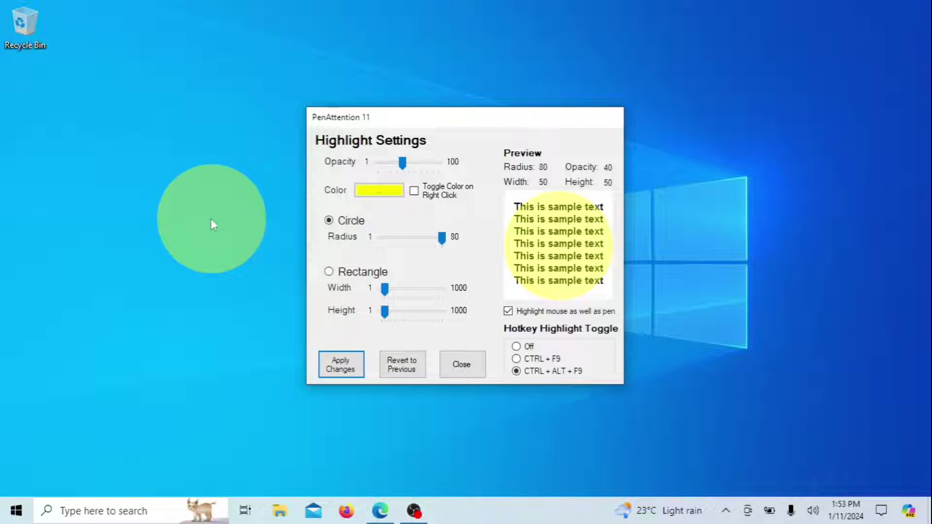
left_click_drag(442, 238, 397, 238)
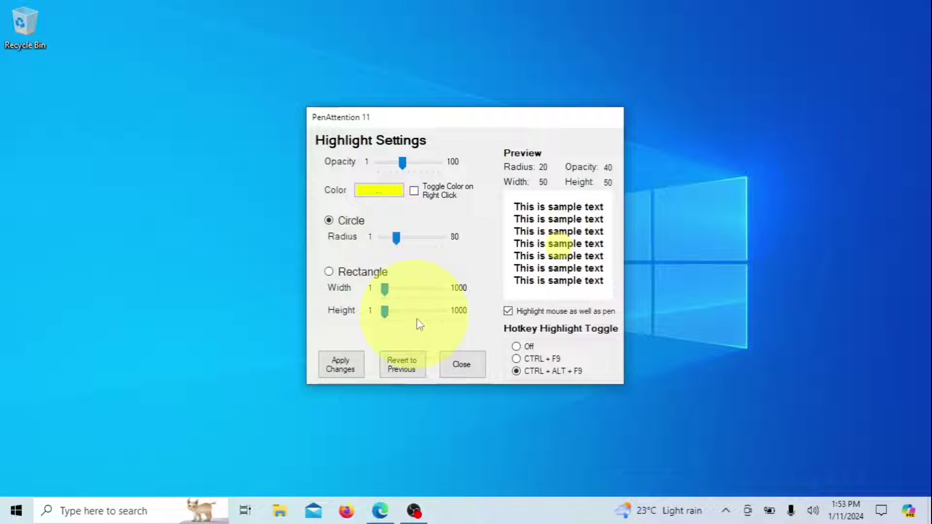
left_click(342, 366)
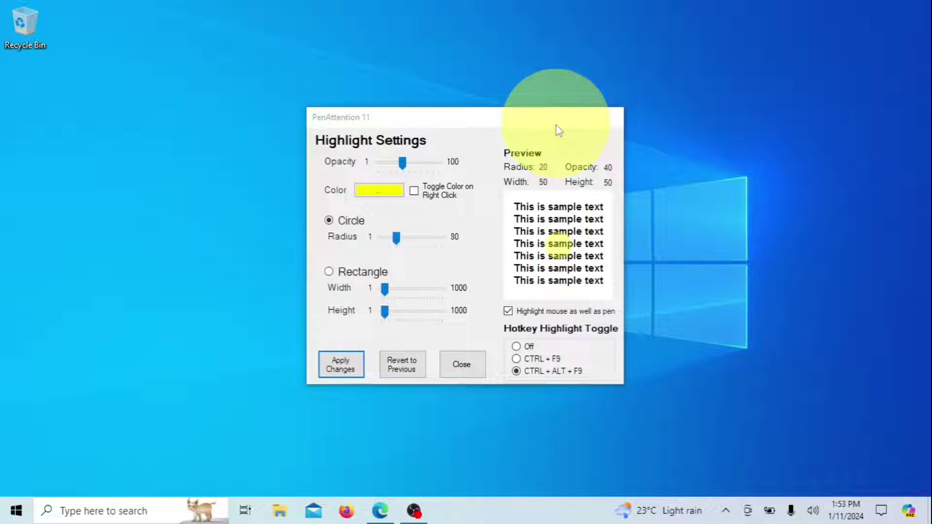
left_click(325, 368)
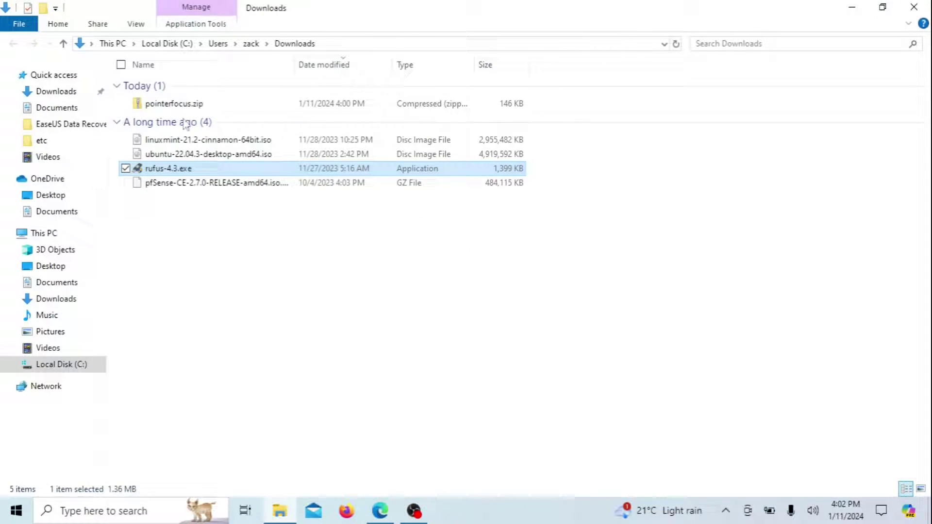
- Extract pointerfocus.zip into a pointerfocus folder without auto-opening files, then open that folder
right_click(174, 104)
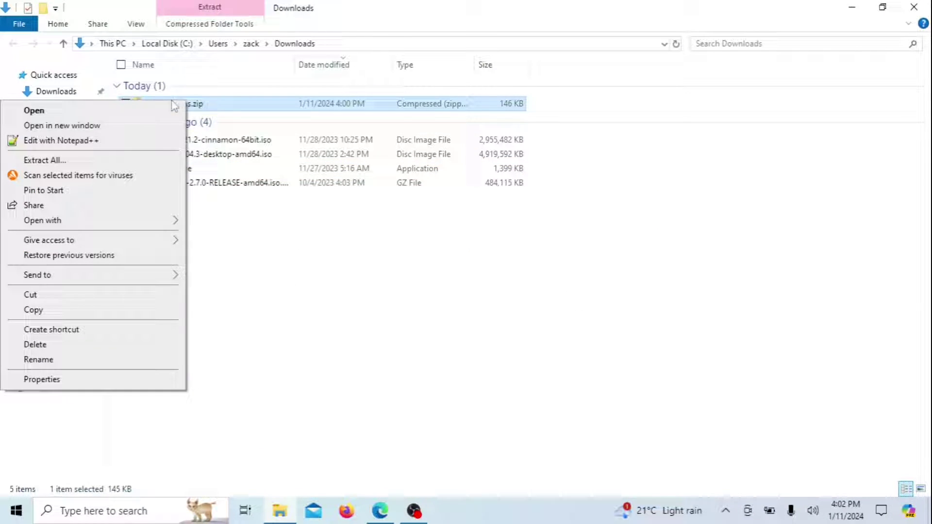
left_click(127, 160)
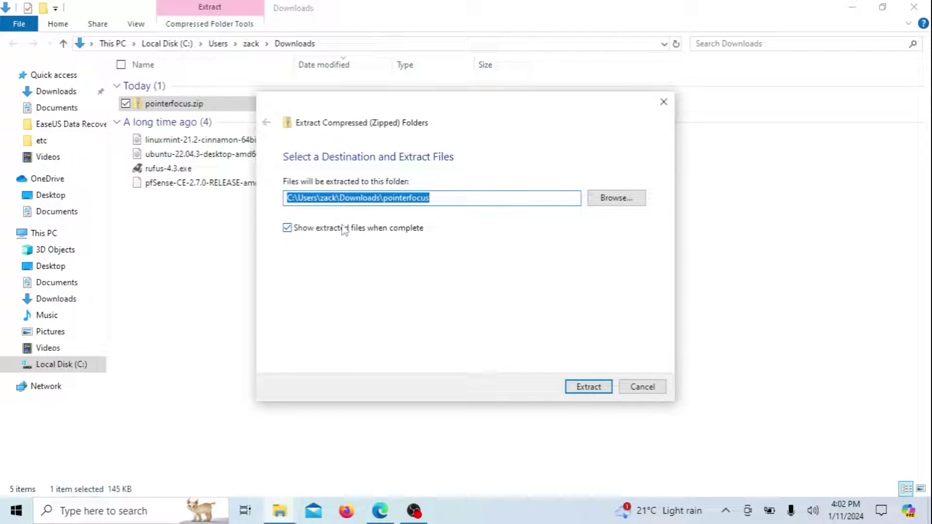
left_click(344, 228)
left_click(595, 388)
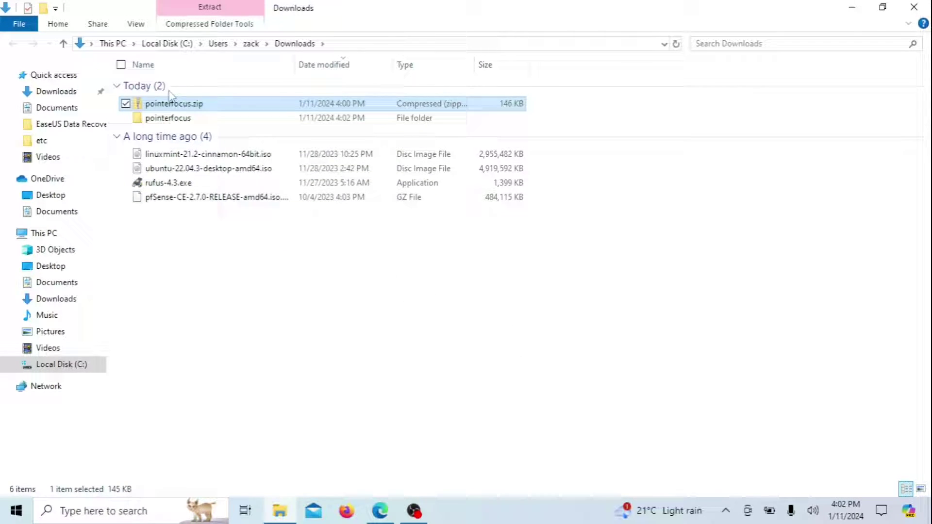
double_click(173, 118)
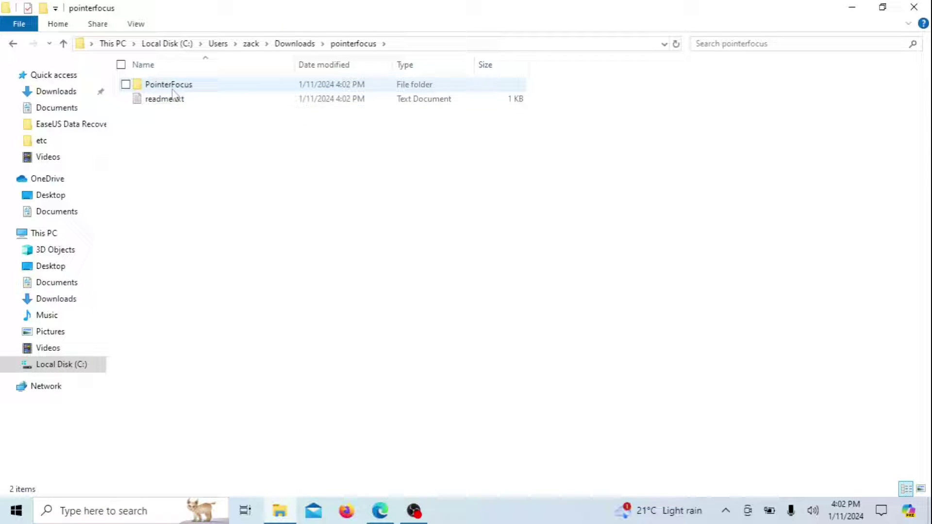
- Read readme.txt in Notepad, close it, and select the inner PointerFocus folder
double_click(176, 100)
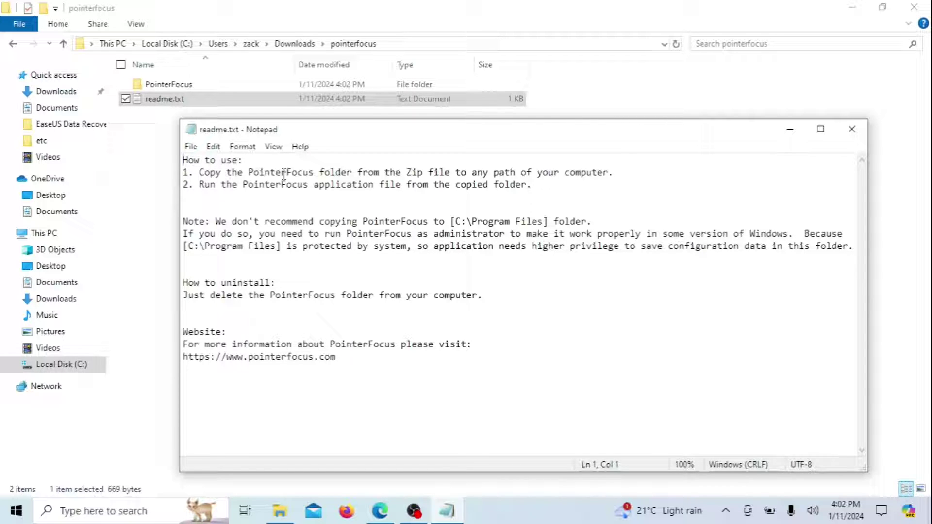
left_click(852, 129)
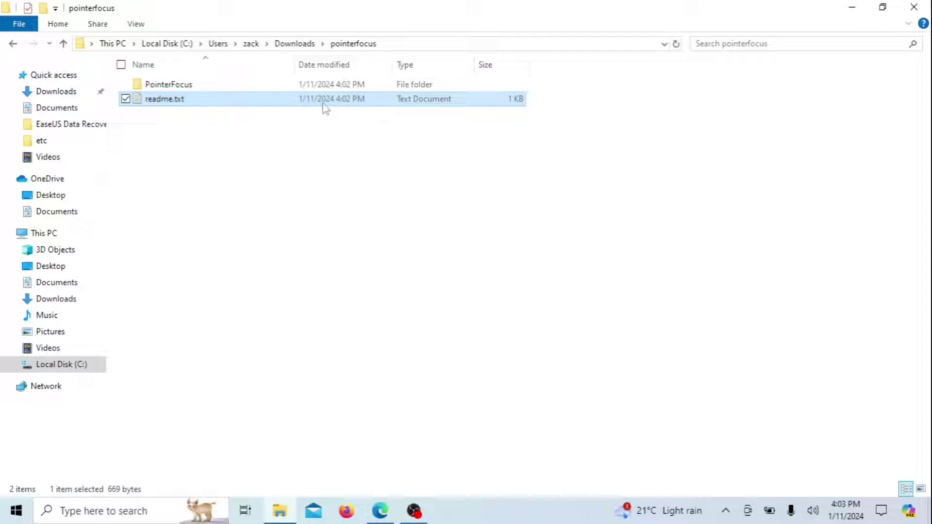
left_click(243, 87)
- Open the inner PointerFocus folder and launch PointerFocus.exe
double_click(242, 87)
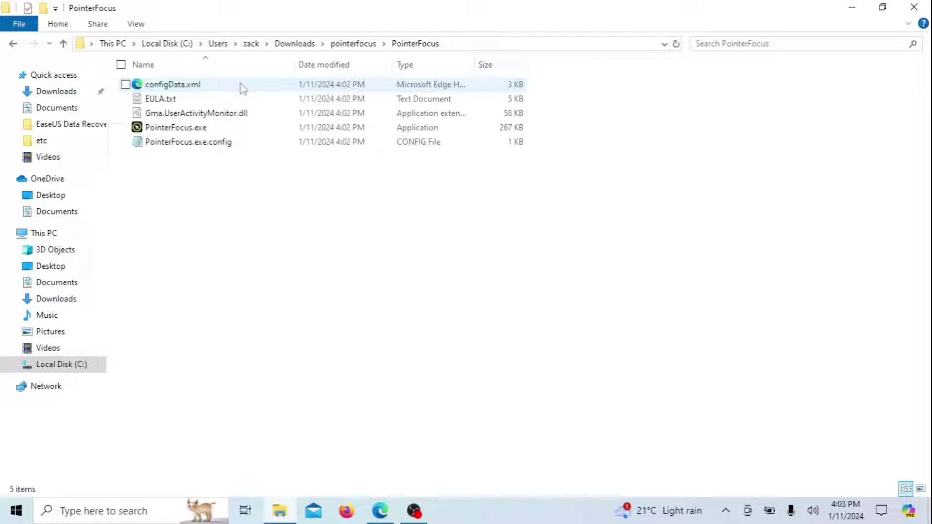
left_click(208, 129)
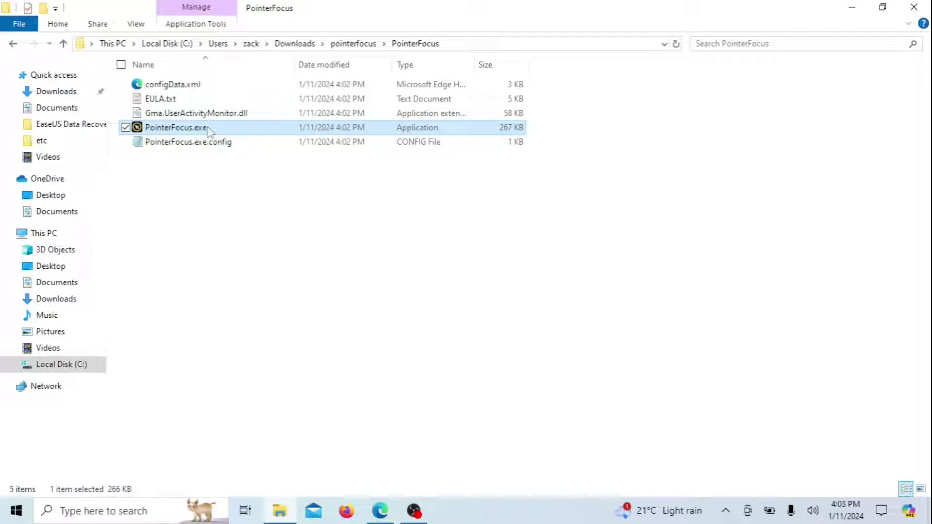
double_click(218, 129)
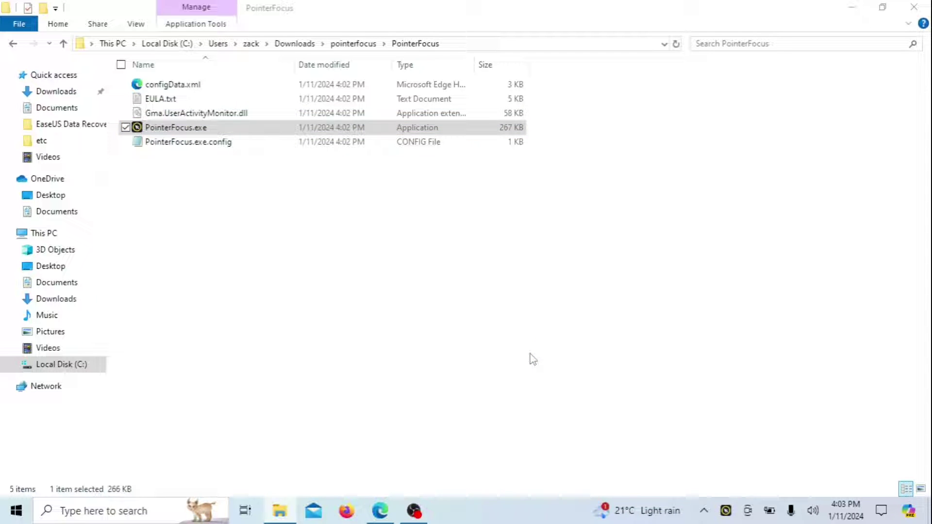
- Minimize Explorer, hide the ring menu, dismiss the notification, and show hidden tray icons
left_click(851, 10)
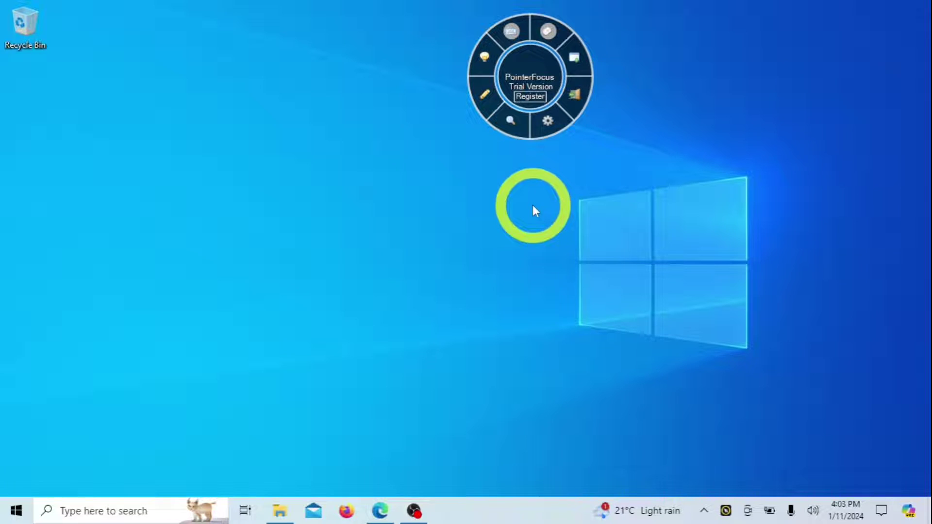
left_click(578, 59)
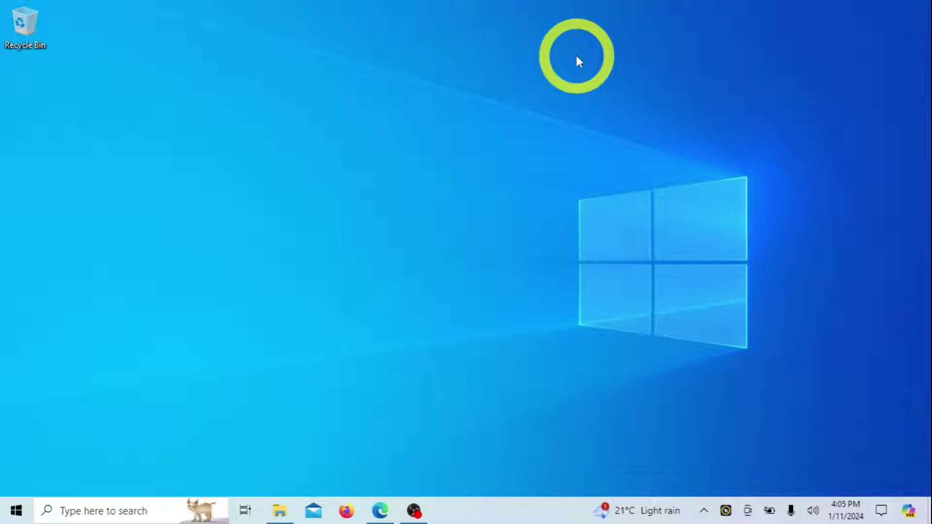
left_click(725, 512)
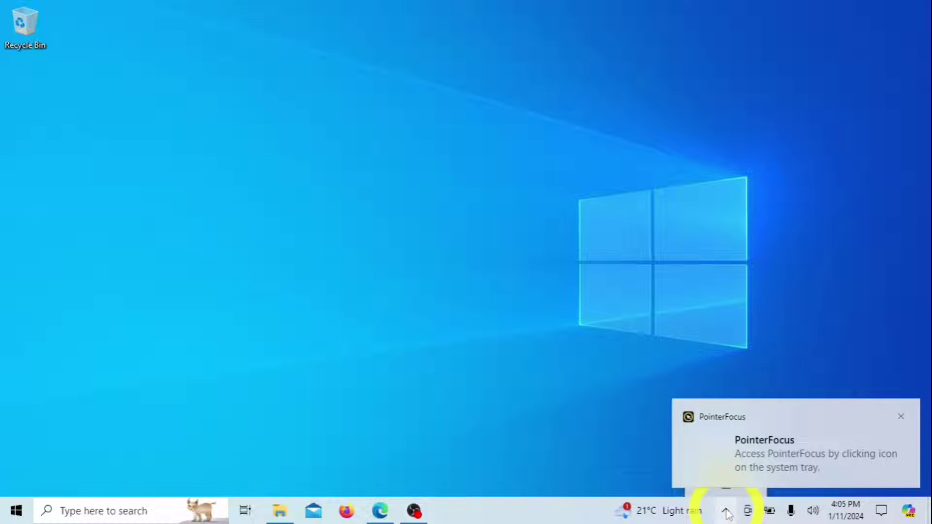
left_click(900, 418)
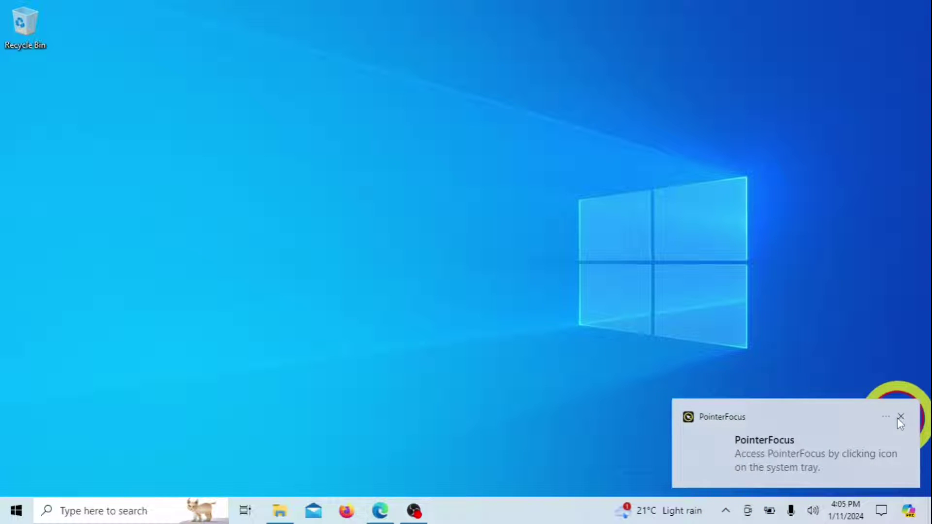
left_click(727, 510)
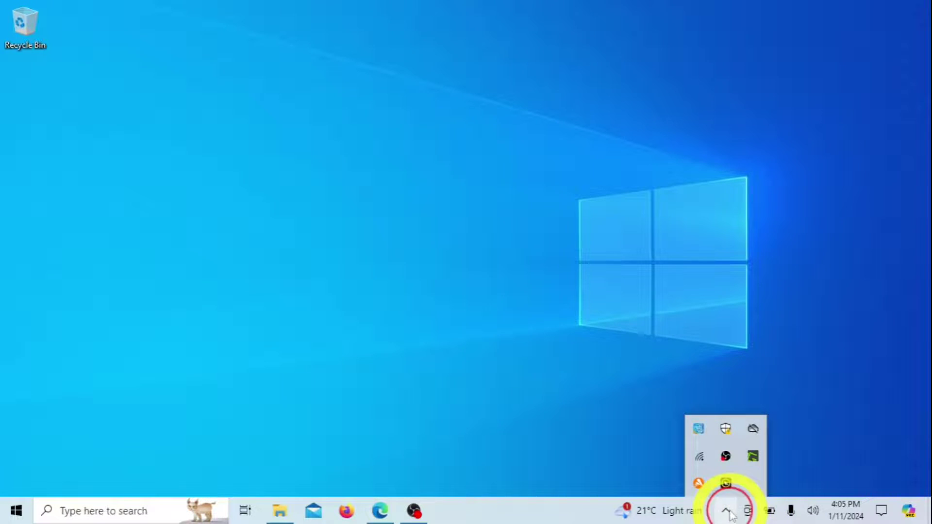
- Set the PointerFocus highlight circle size to 50 in Options and confirm with OK
right_click(727, 485)
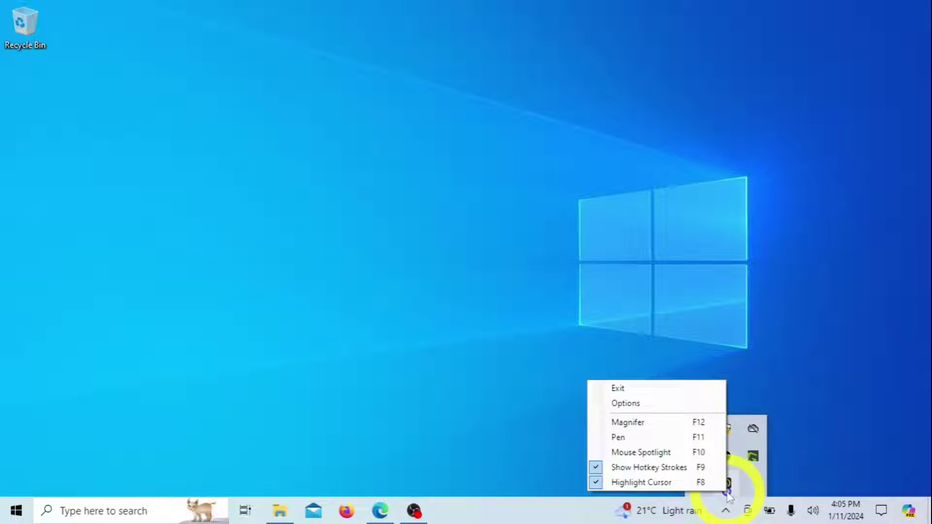
left_click(649, 407)
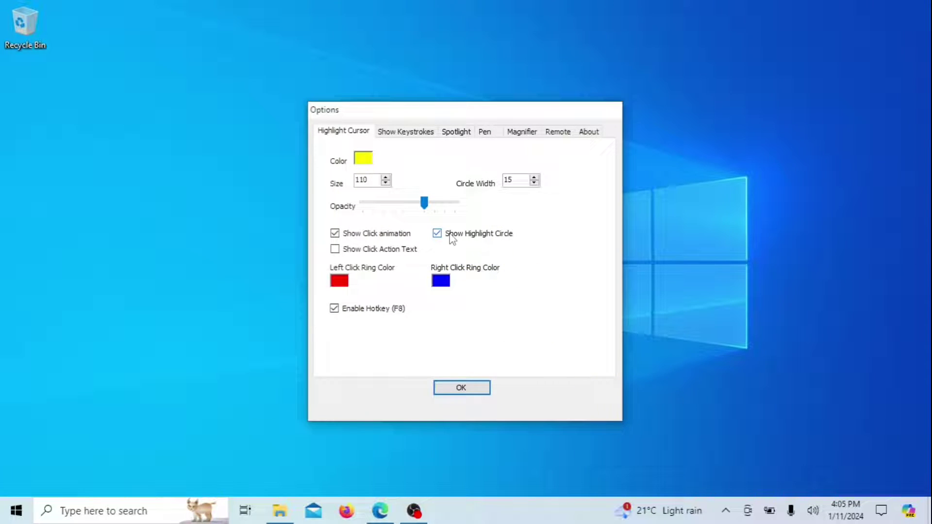
left_click(386, 183)
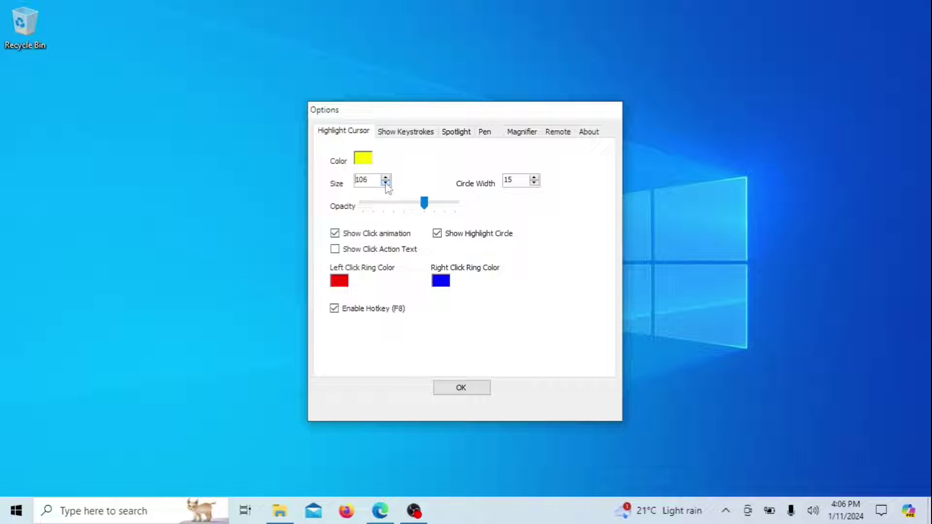
left_click_drag(370, 182, 348, 178)
type("5")
type("0")
left_click(462, 389)
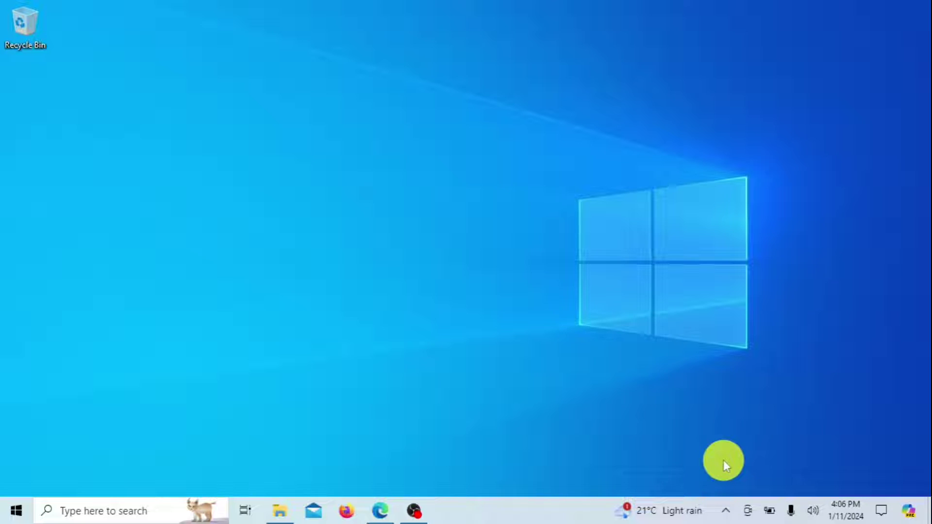
- Download 'Yellow Circle Cursor - Center.cur' from RW Designer's gallery into Downloads
left_click(727, 510)
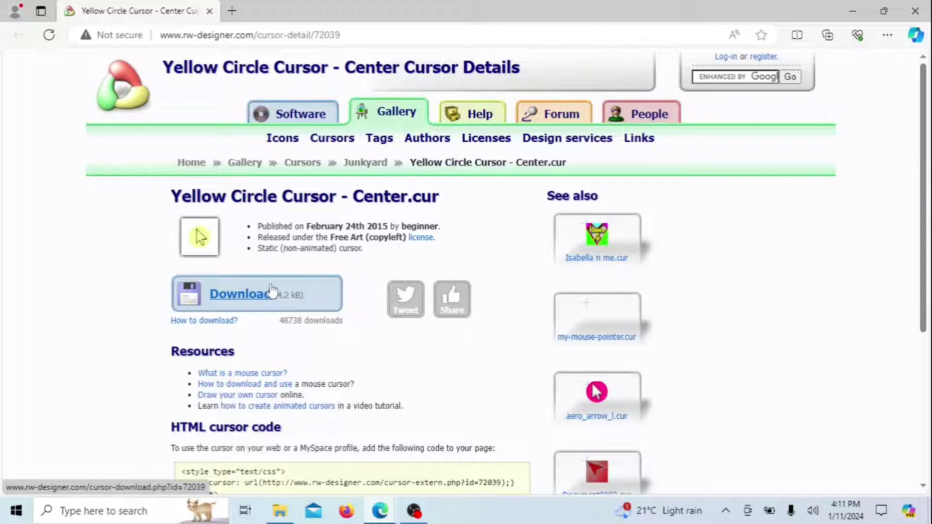
left_click(256, 297)
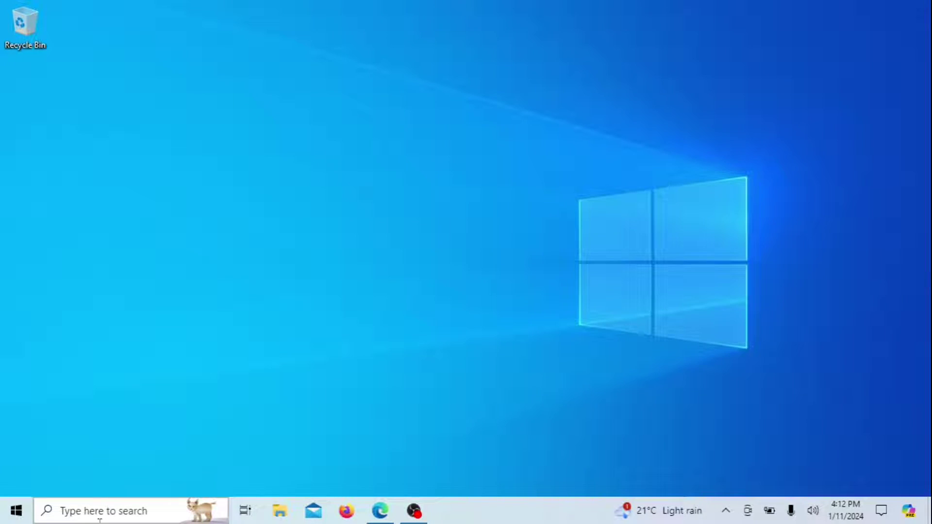
- Find the Mouse settings page through Windows search and maximize the Settings window
left_click(98, 508)
type("mou")
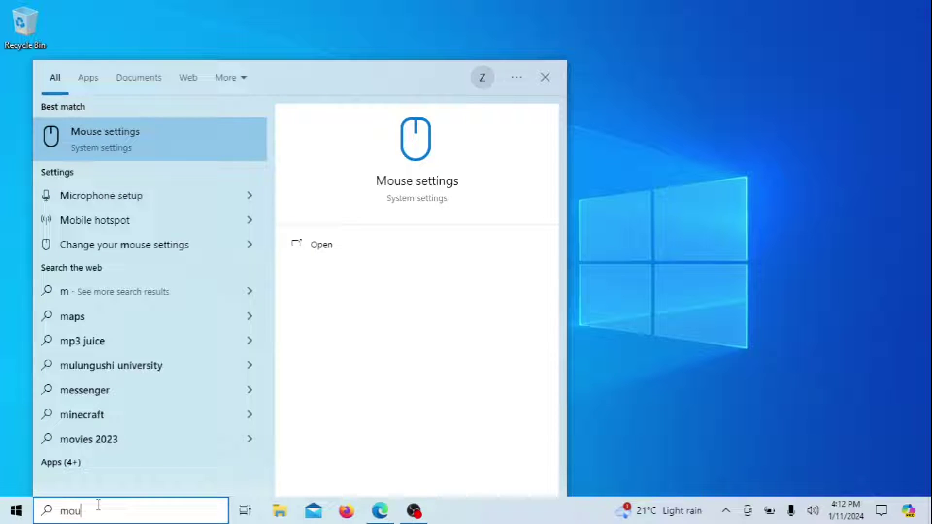
type("se")
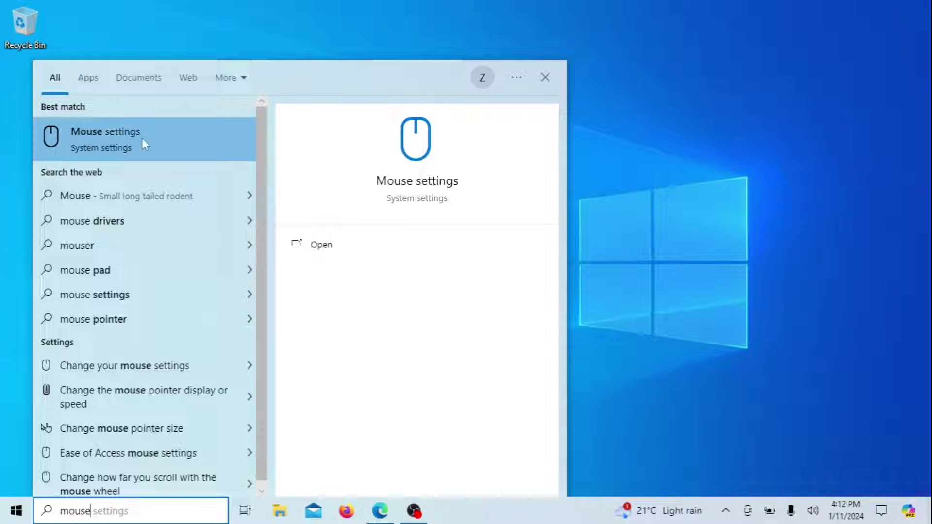
left_click(145, 139)
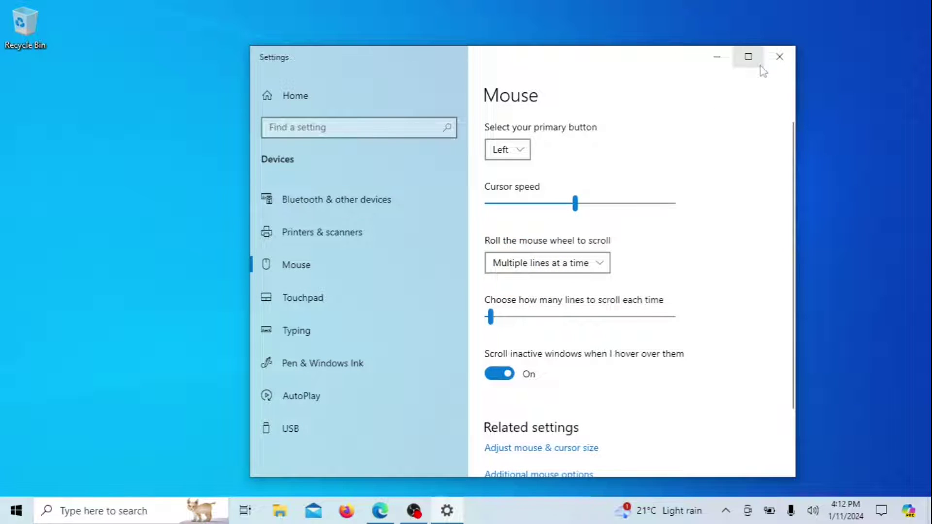
left_click(749, 59)
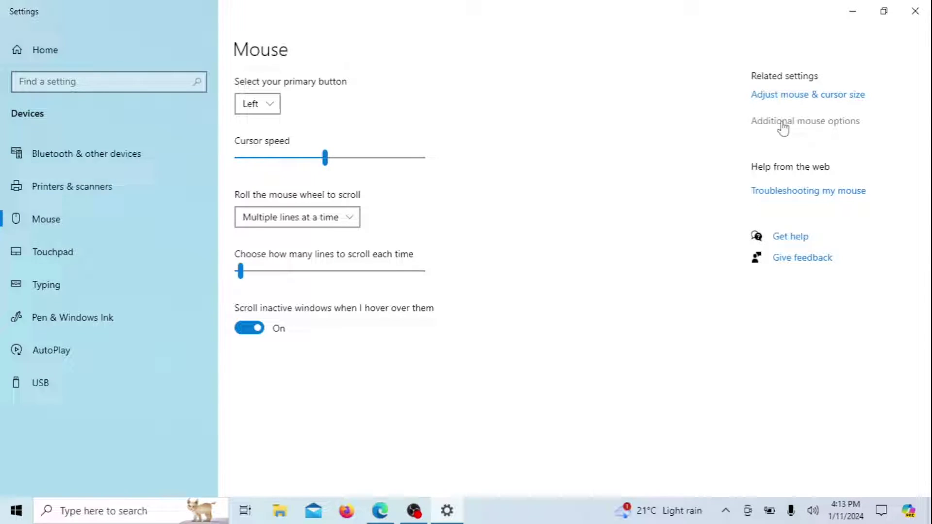
- Assign Downloads\Yellow Circle Cursor - Center.cur as the Normal Select pointer in Mouse Properties
left_click(783, 127)
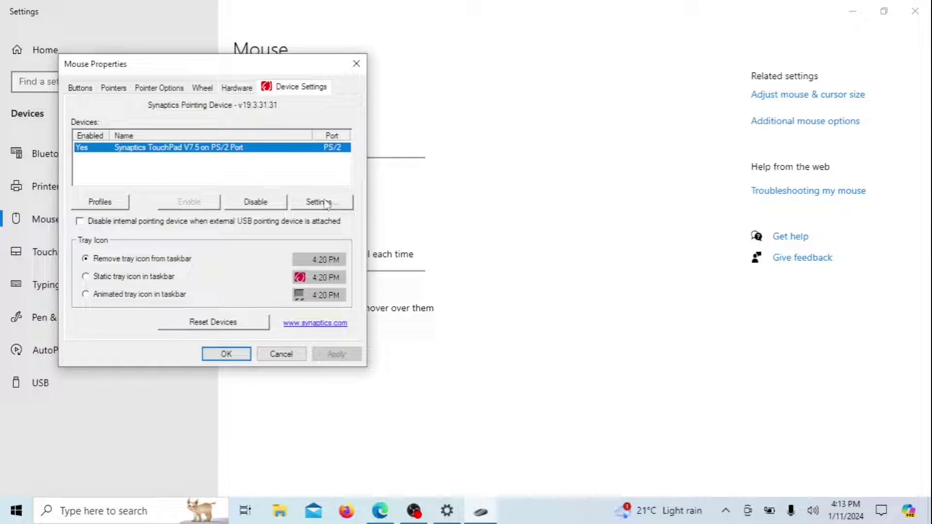
left_click(115, 88)
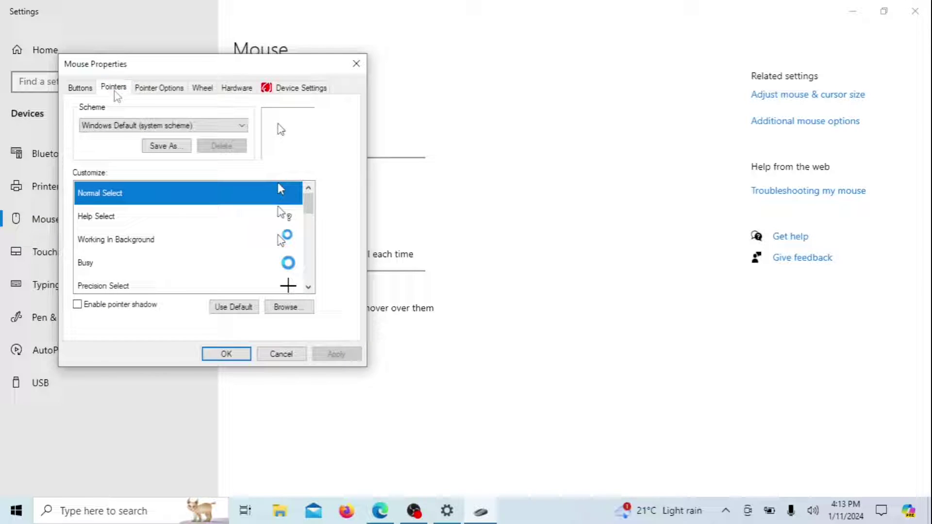
left_click(289, 313)
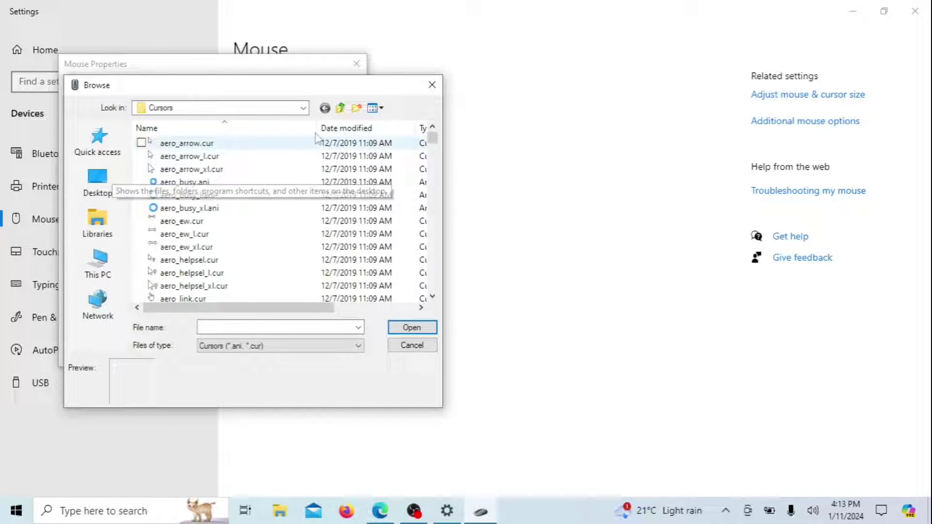
left_click(303, 108)
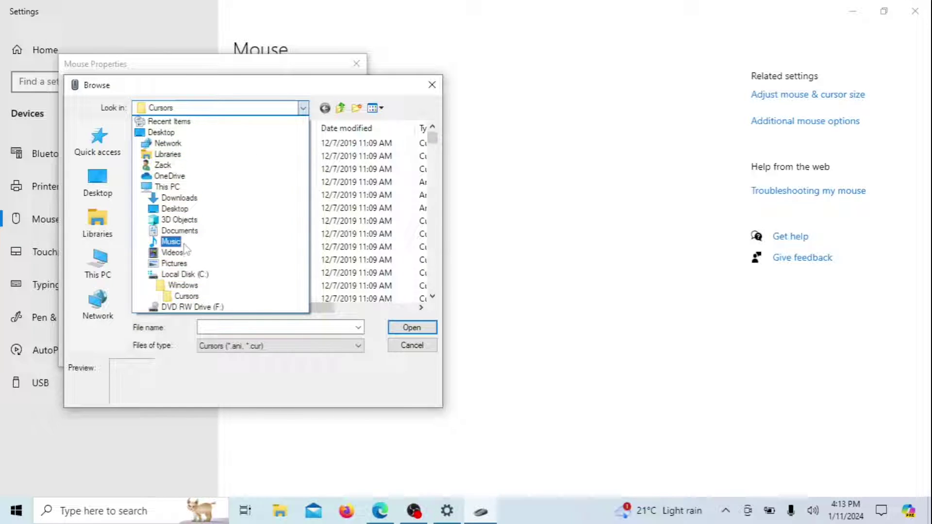
left_click(188, 199)
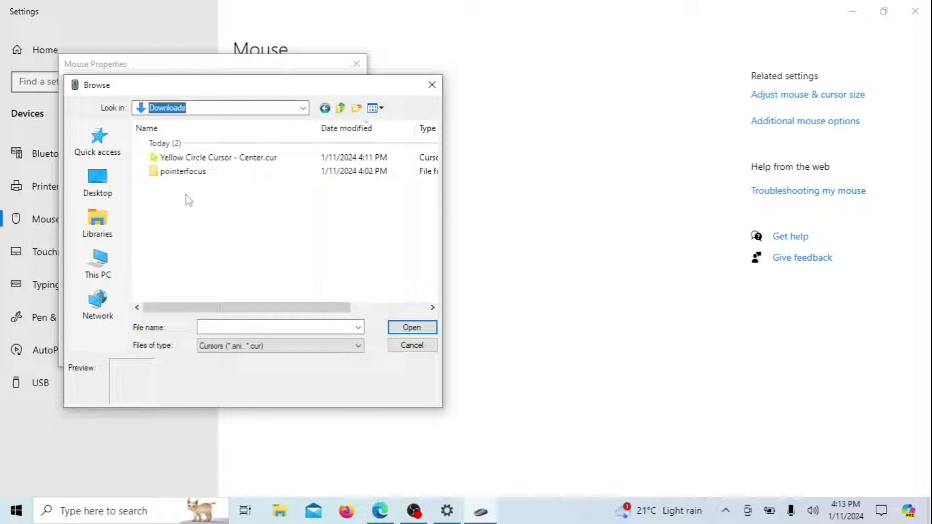
double_click(181, 157)
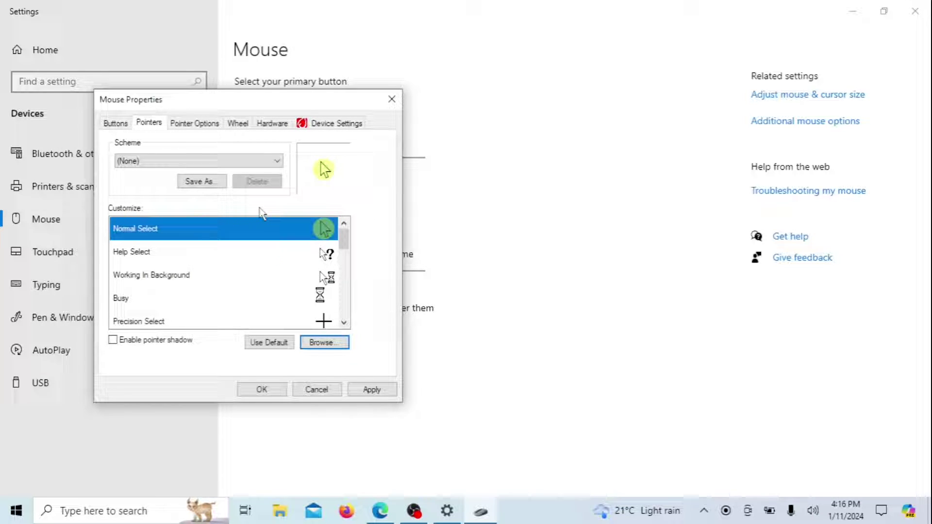
- Save the current pointer setup as a new scheme named 'Yello Cursor'
left_click(220, 185)
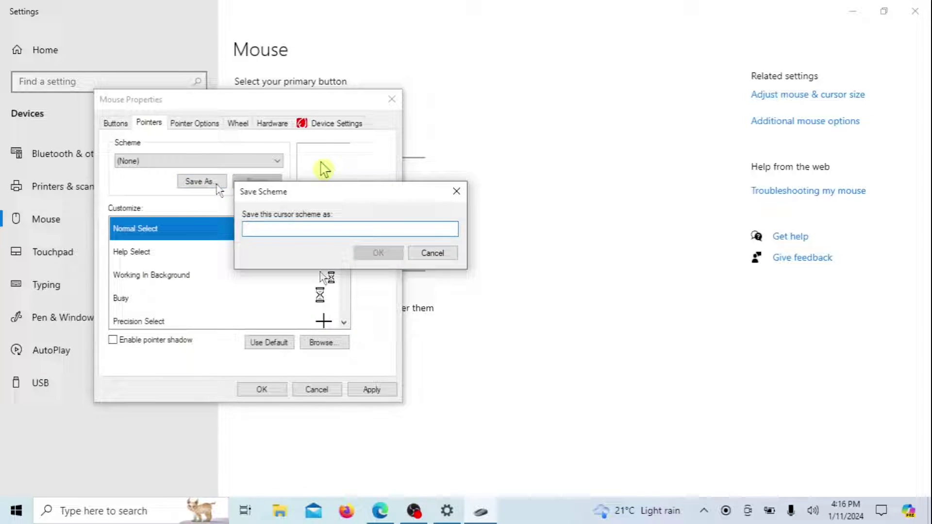
type("Yello G")
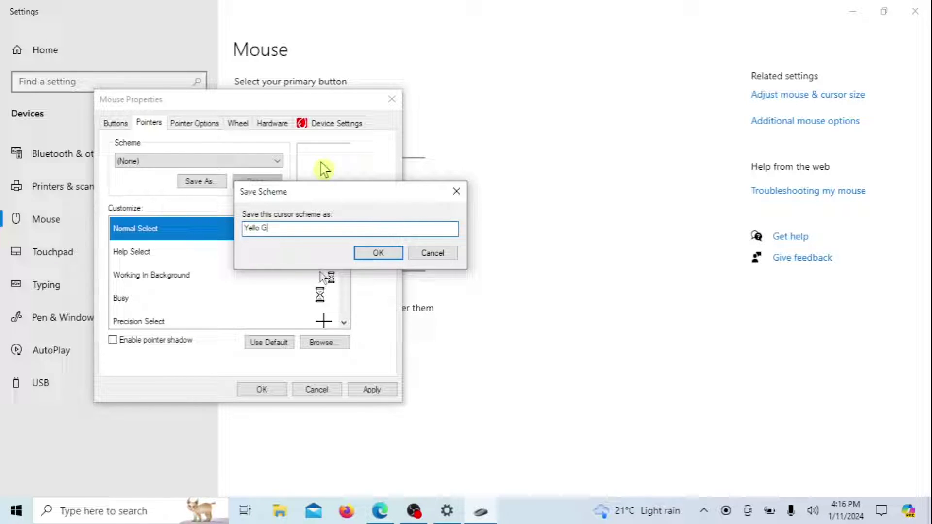
key("BackSpace")
type("Cursor")
left_click(371, 251)
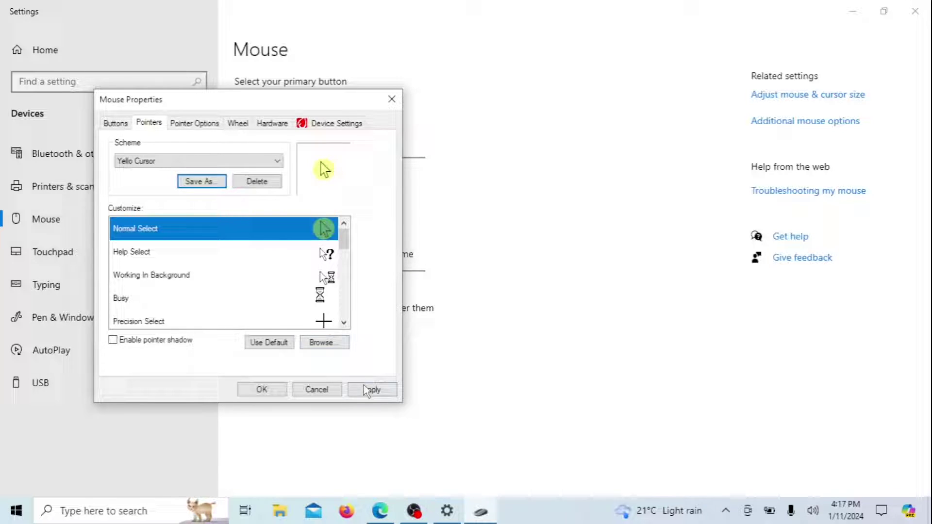
- Apply the Yello Cursor scheme, confirm Mouse Properties, and close Settings
left_click(371, 389)
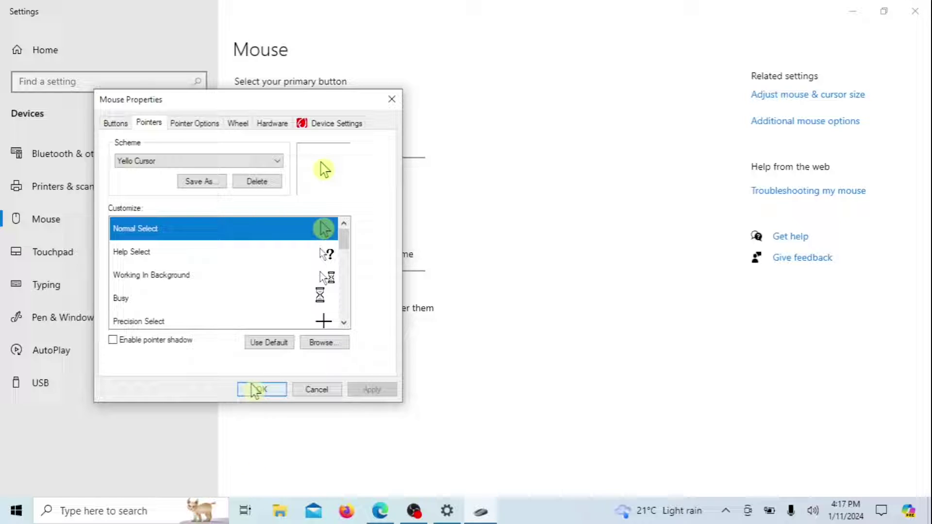
left_click(253, 389)
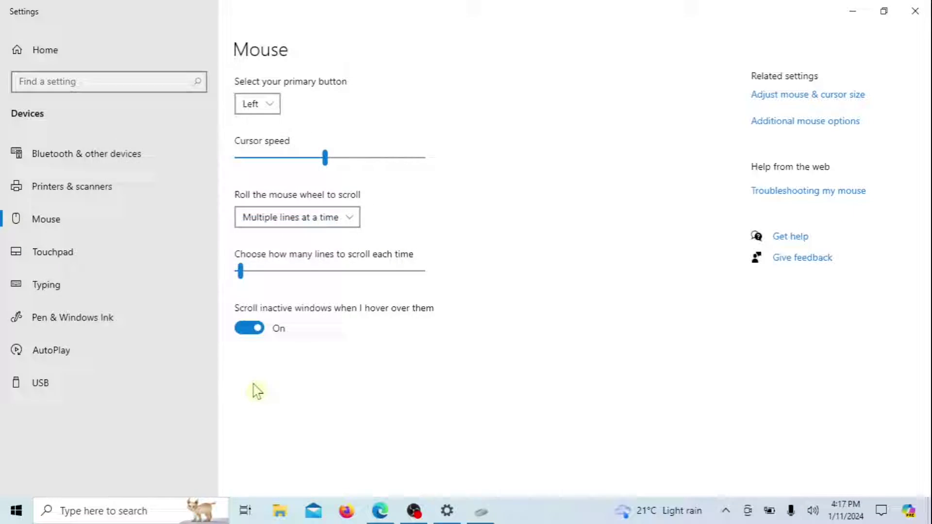
left_click(915, 11)
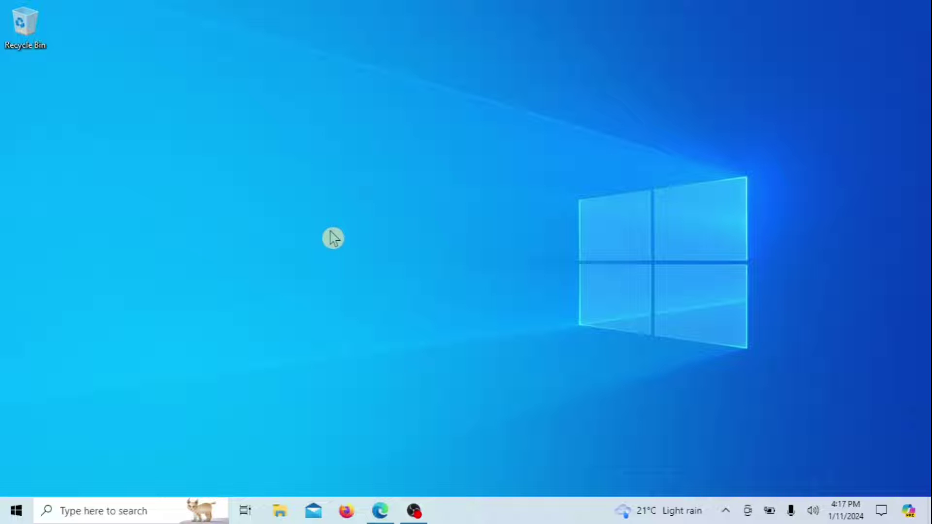
- Reopen the Mouse settings page by searching 'mos' in Windows search
left_click(107, 515)
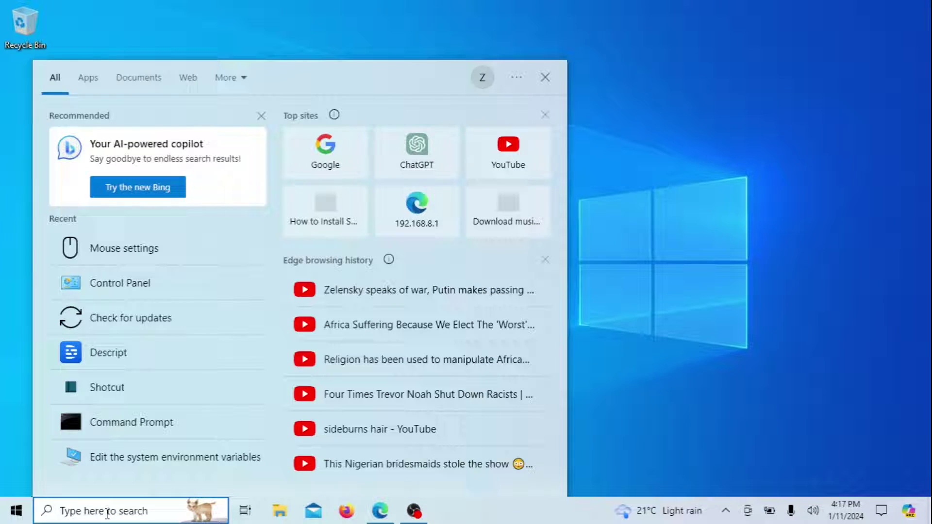
type("mo")
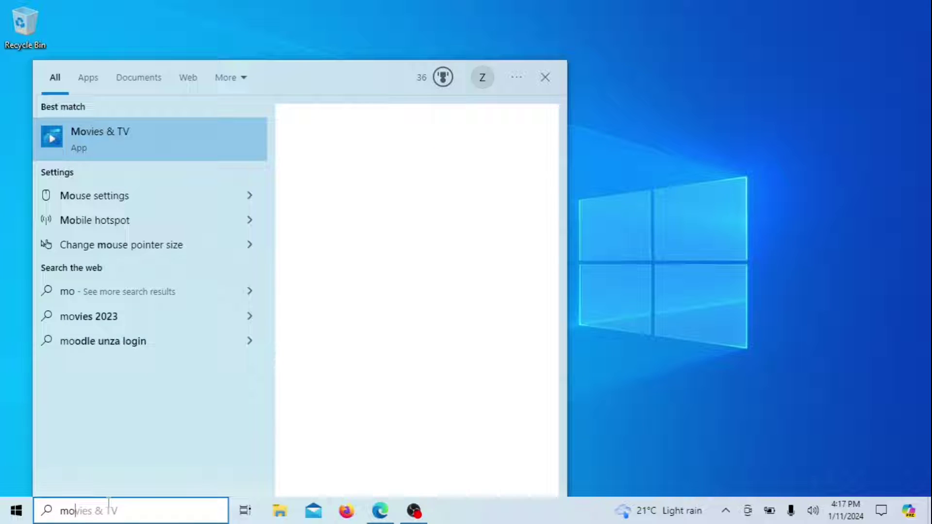
type("s")
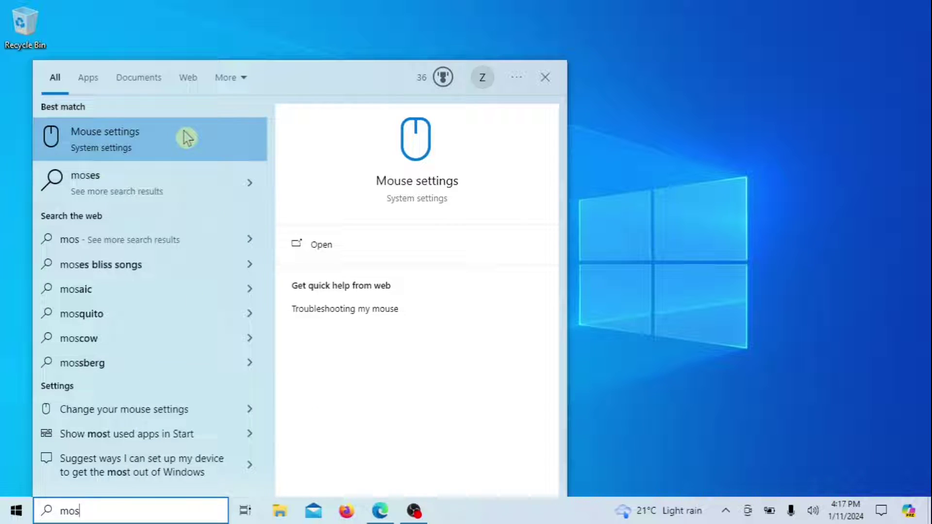
left_click(185, 138)
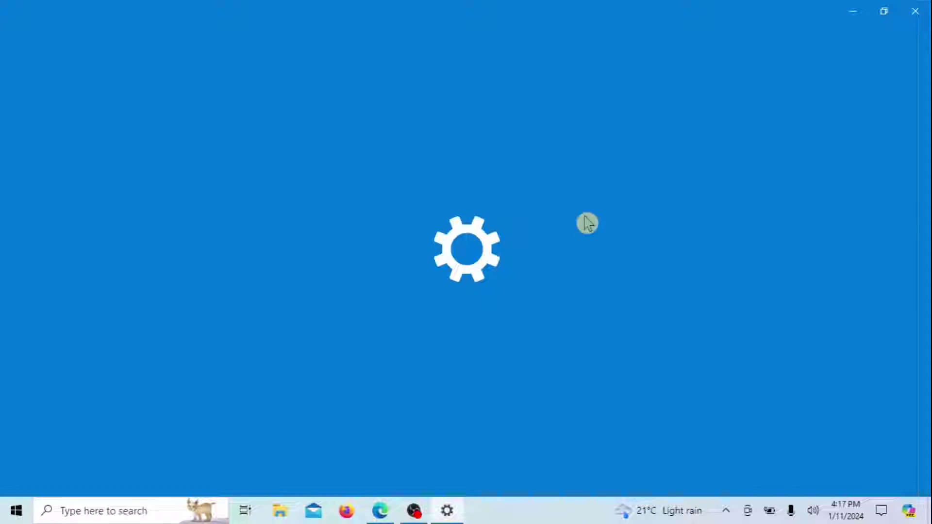
- Switch the pointer scheme to Windows Default (system scheme), apply it, and close Settings
left_click(798, 121)
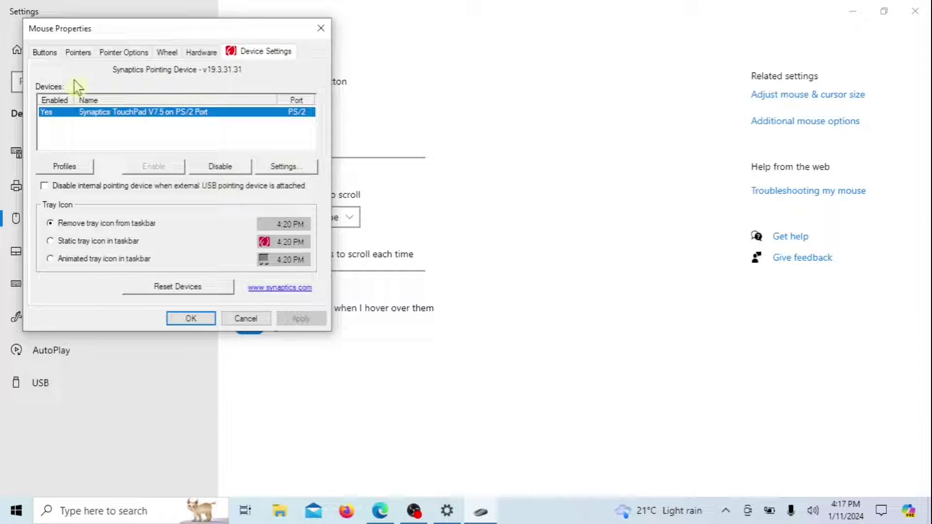
left_click(78, 53)
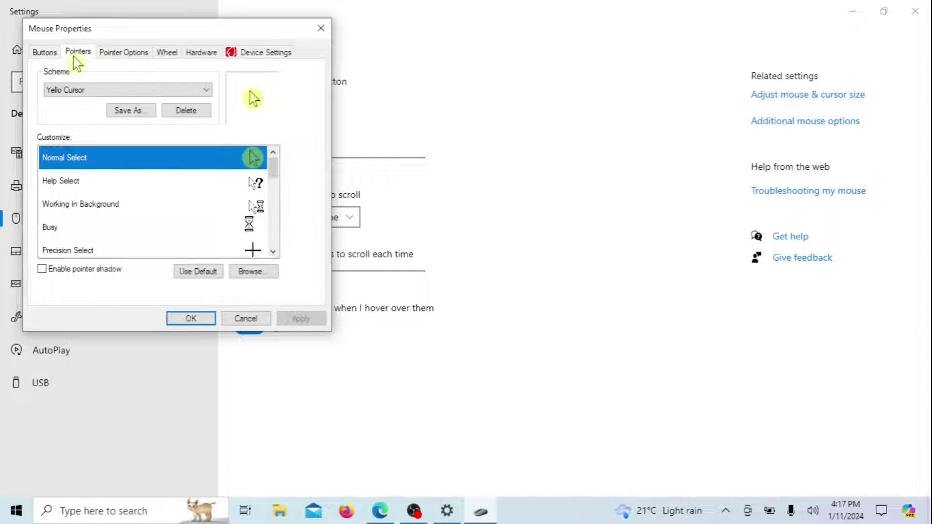
left_click(207, 91)
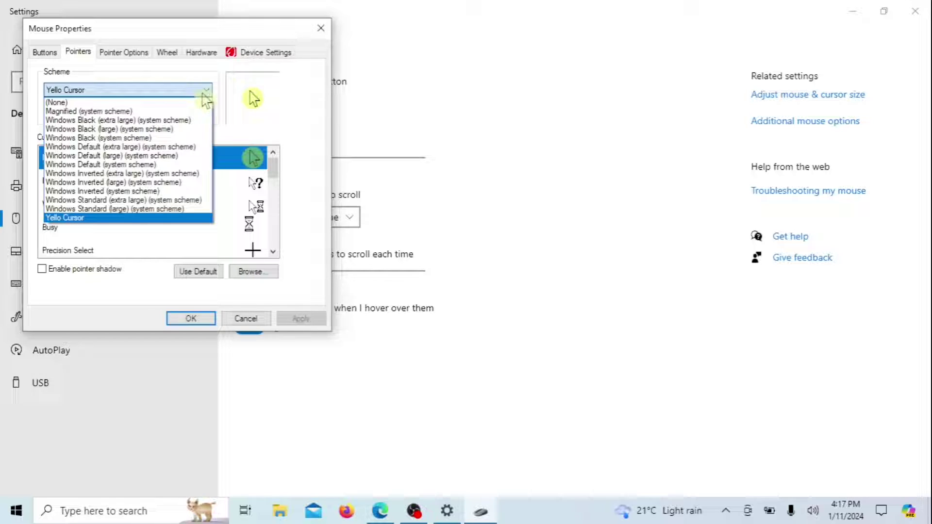
left_click(150, 165)
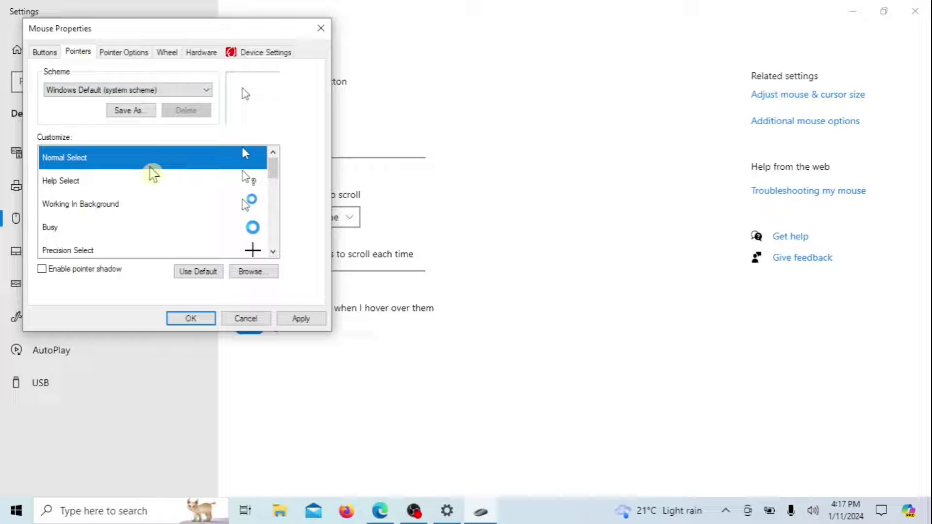
left_click(301, 319)
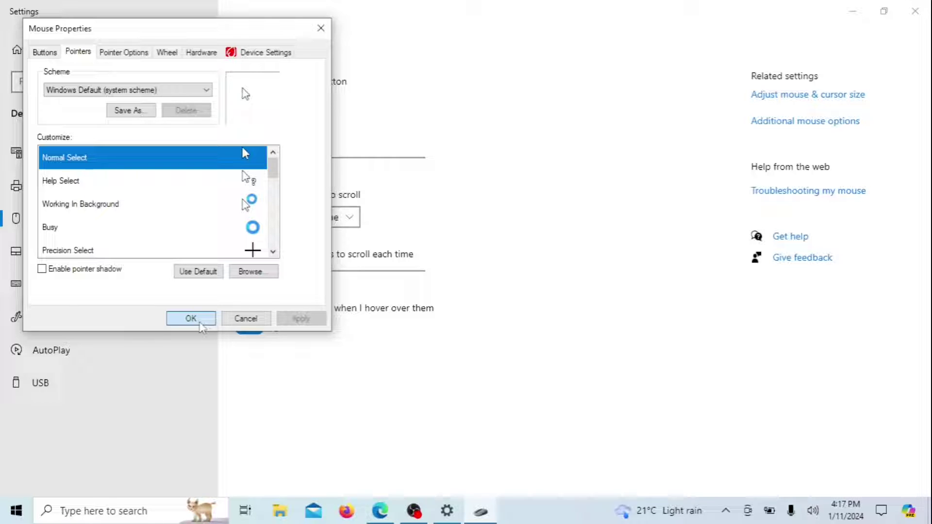
left_click(199, 322)
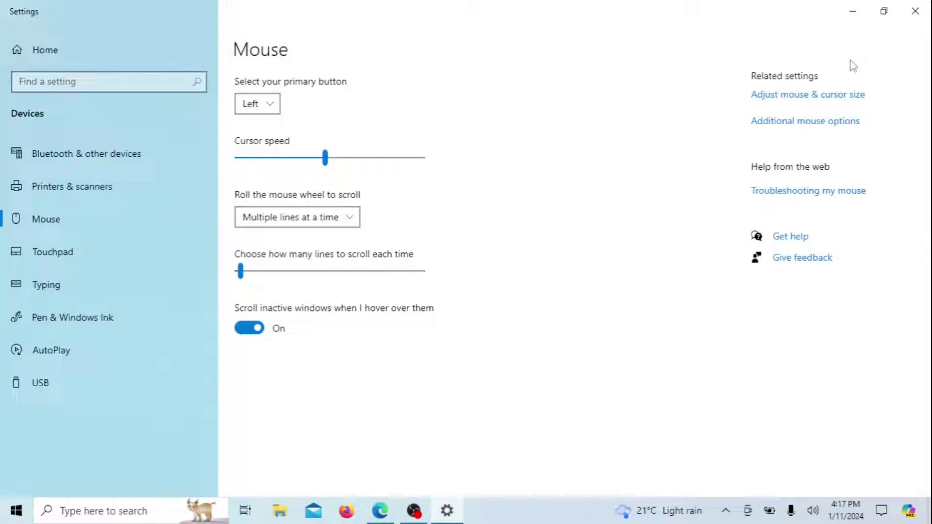
left_click(919, 14)
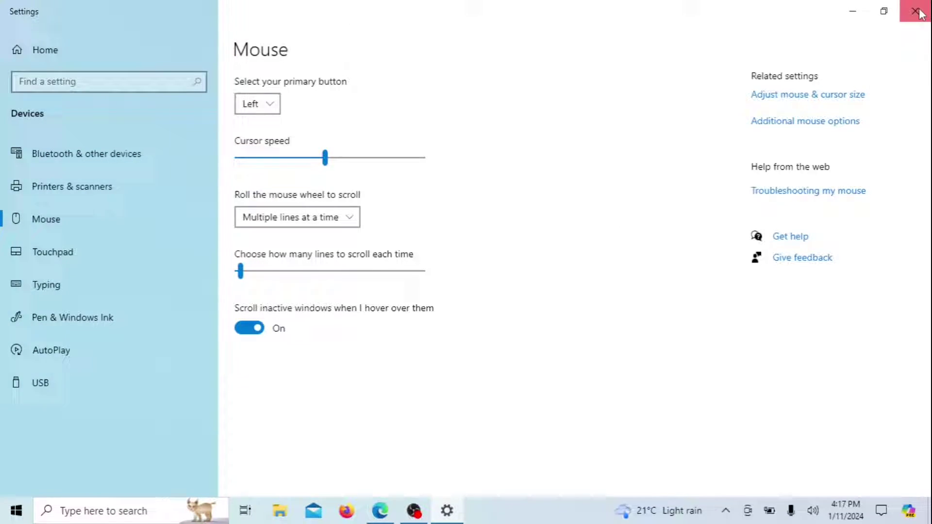